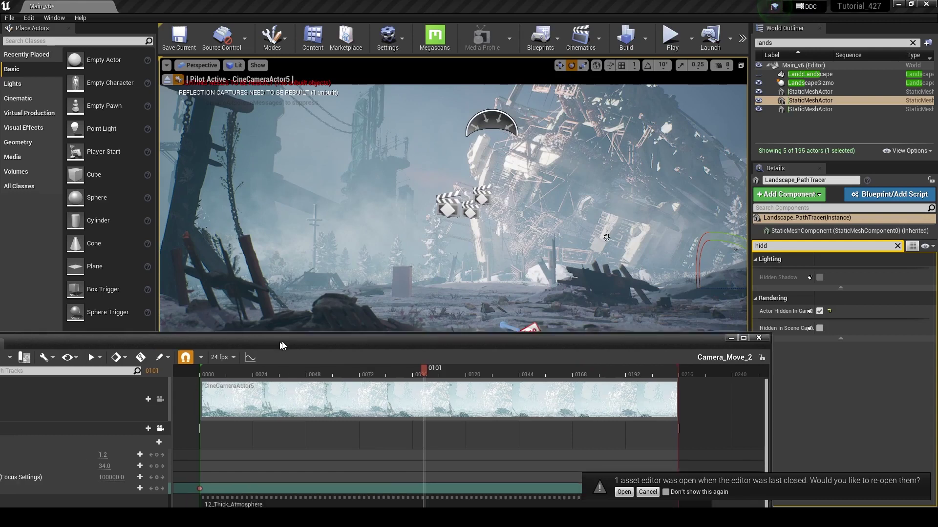
Open the Movie Render Queue from Sequencer with the Camera_Move_2 job, and open its render settings
{"action": "left_click_drag", "start_coordinate": [241, 359], "coordinate": [387, 249]}
{"action": "left_click_drag", "start_coordinate": [308, 261], "coordinate": [336, 306]}
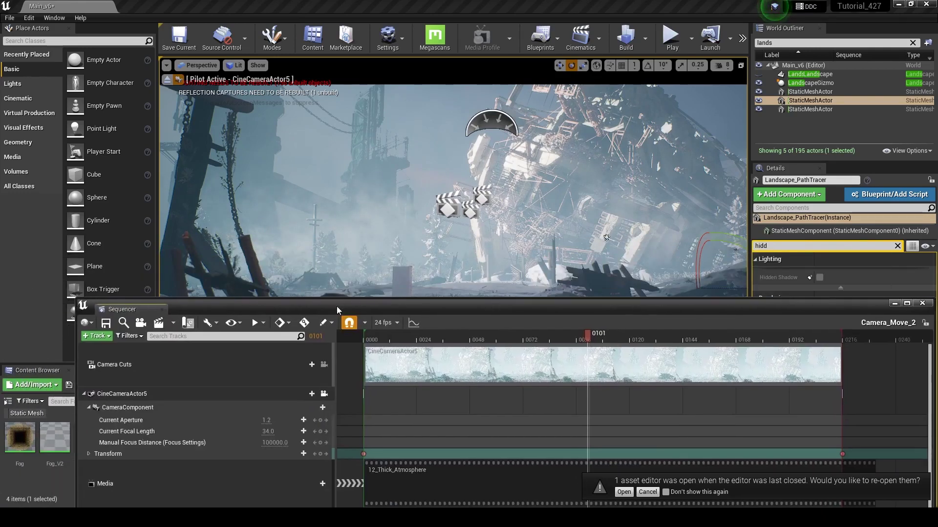
{"action": "left_click", "coordinate": [160, 325]}
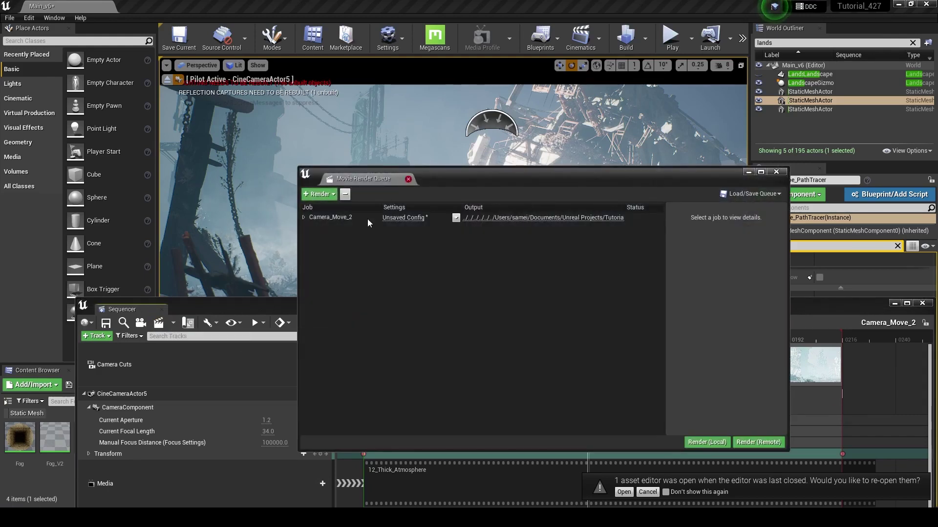
{"action": "left_click", "coordinate": [173, 323]}
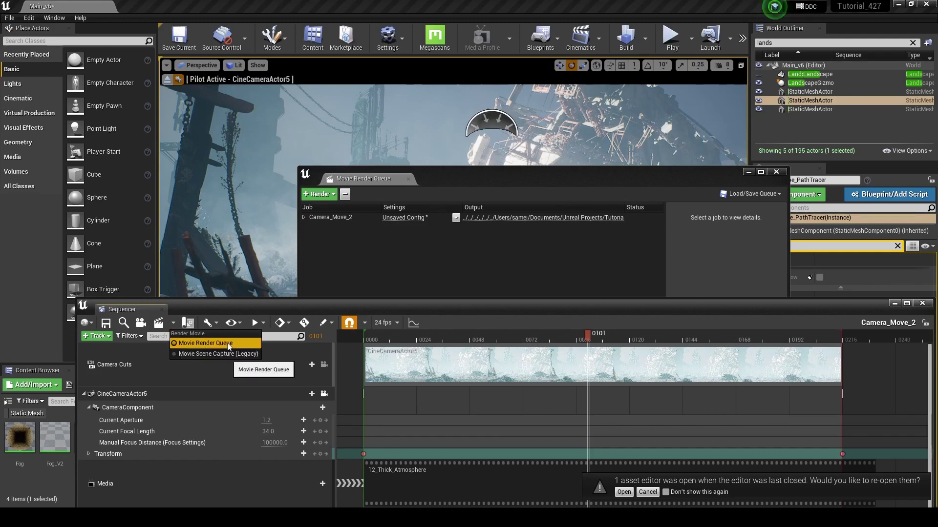
{"action": "left_click", "coordinate": [476, 175]}
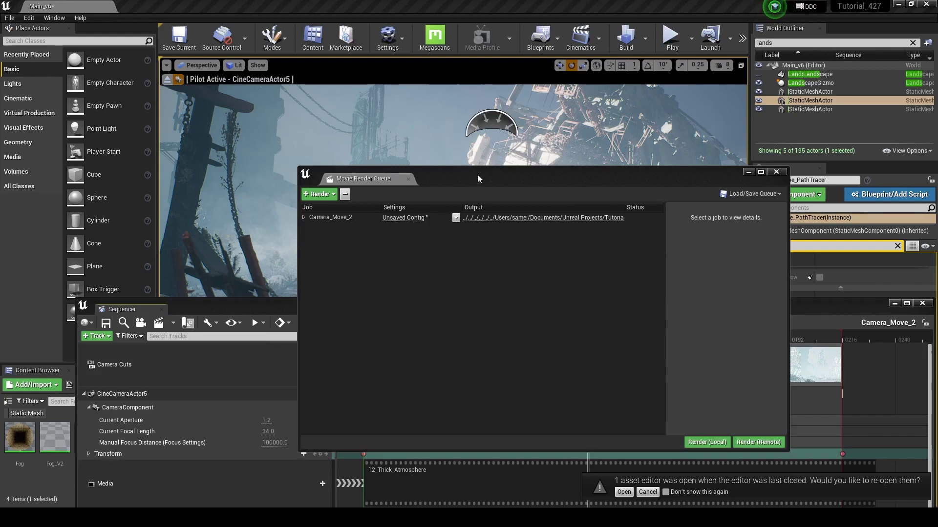
{"action": "left_click_drag", "start_coordinate": [479, 180], "coordinate": [482, 154]}
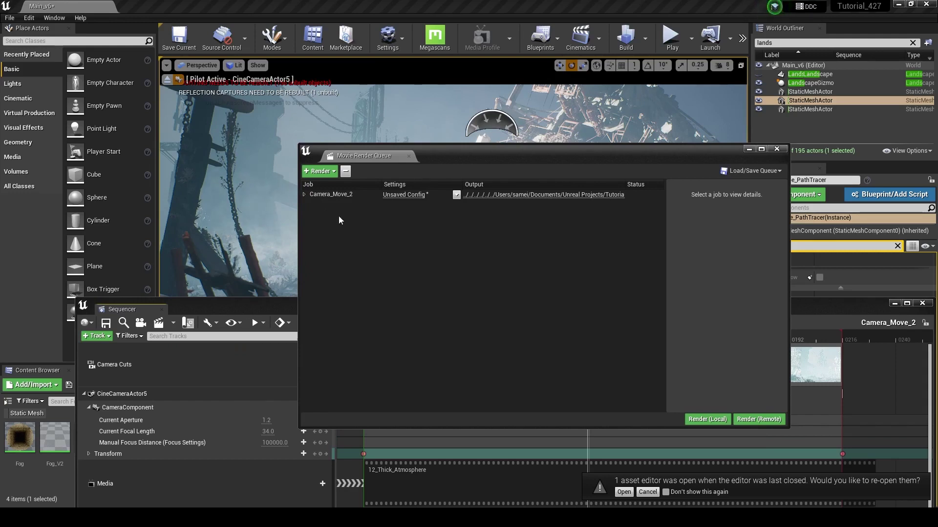
{"action": "left_click", "coordinate": [404, 194]}
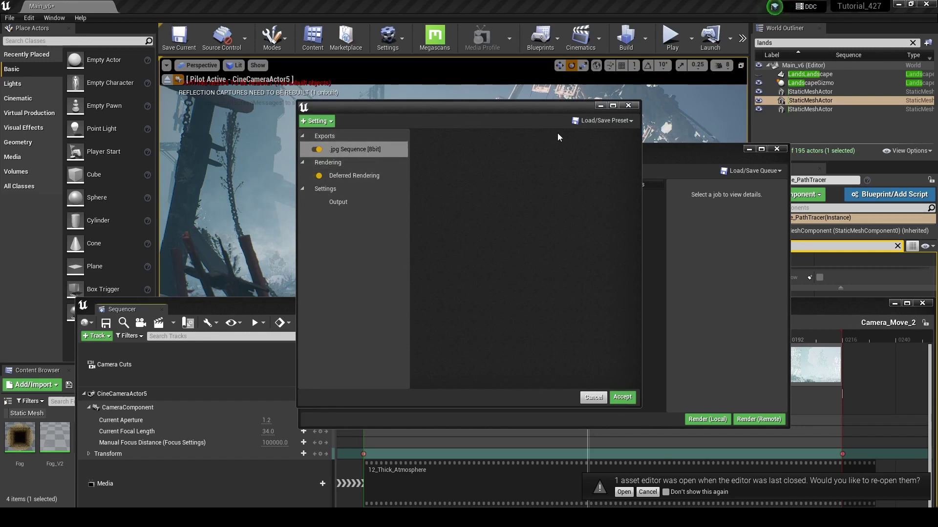
Remove the .jpg Sequence [8bit] export, add an .exr Sequence [16bit] export, then delete that EXR entry
{"action": "left_click", "coordinate": [600, 122]}
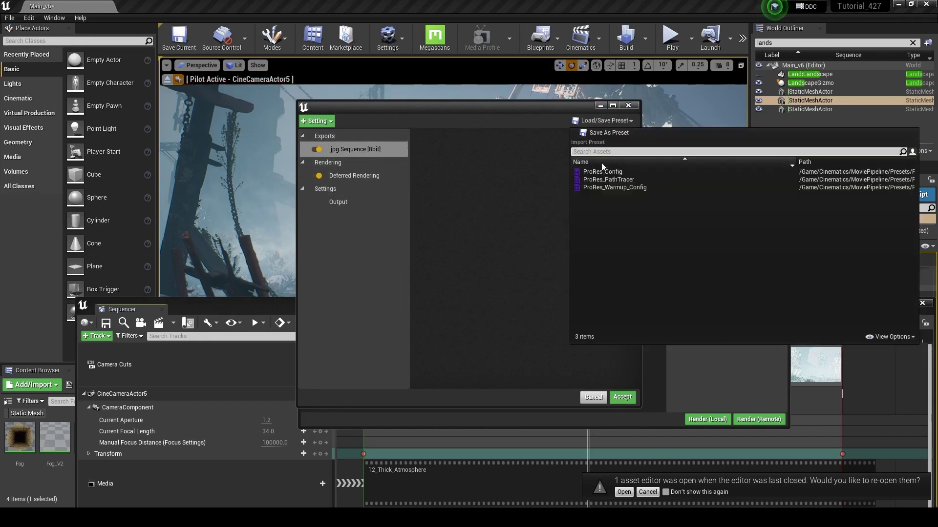
{"action": "left_click", "coordinate": [510, 169]}
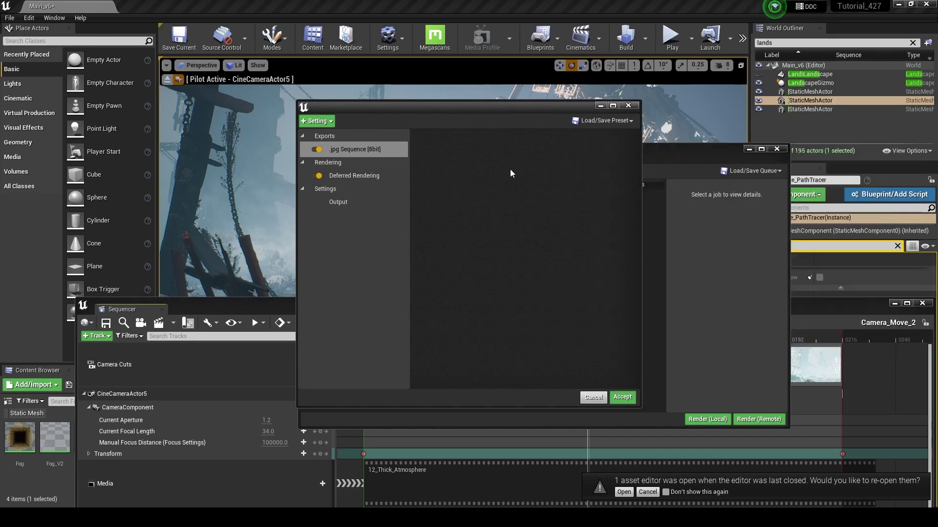
{"action": "left_click", "coordinate": [350, 148]}
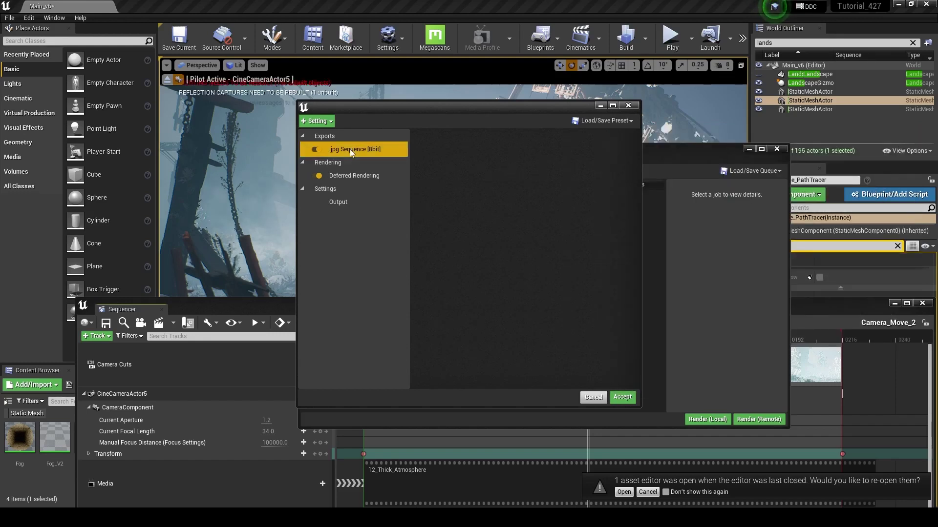
{"action": "key", "text": "Delete"}
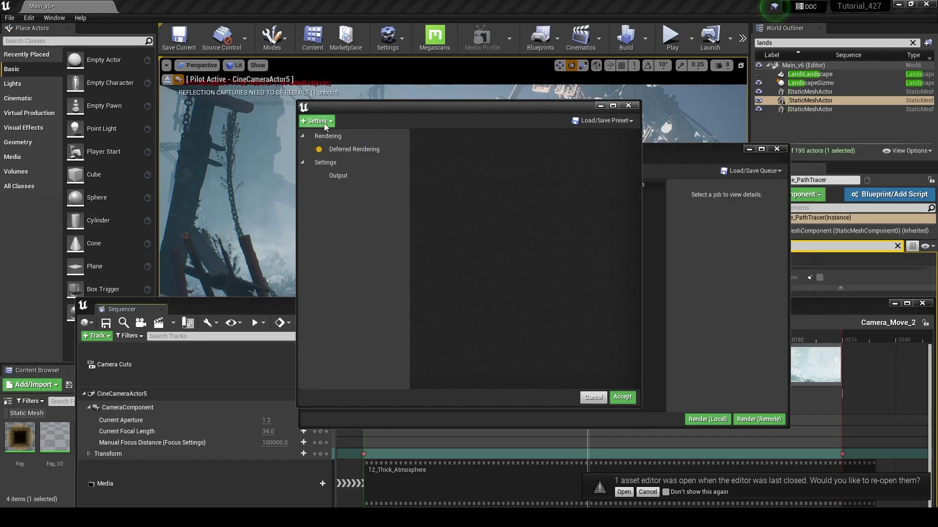
{"action": "left_click", "coordinate": [324, 123]}
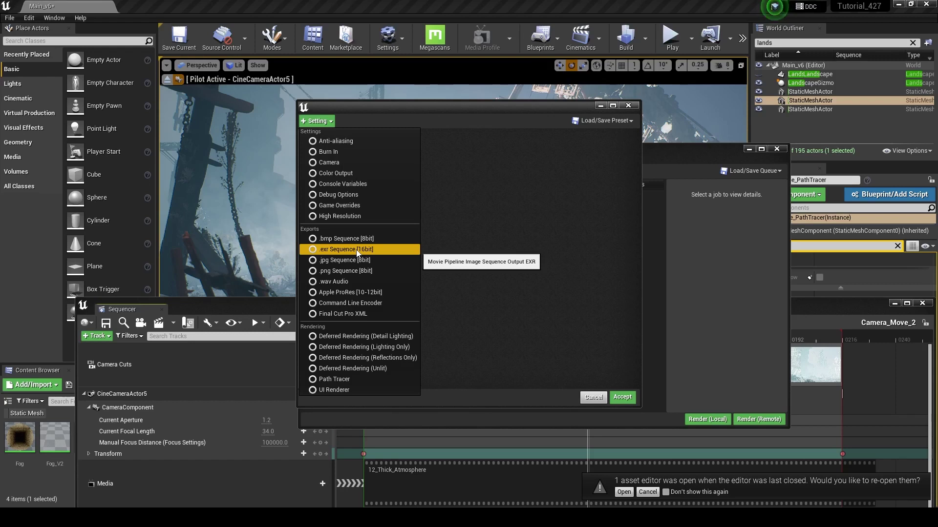
{"action": "left_click", "coordinate": [376, 252]}
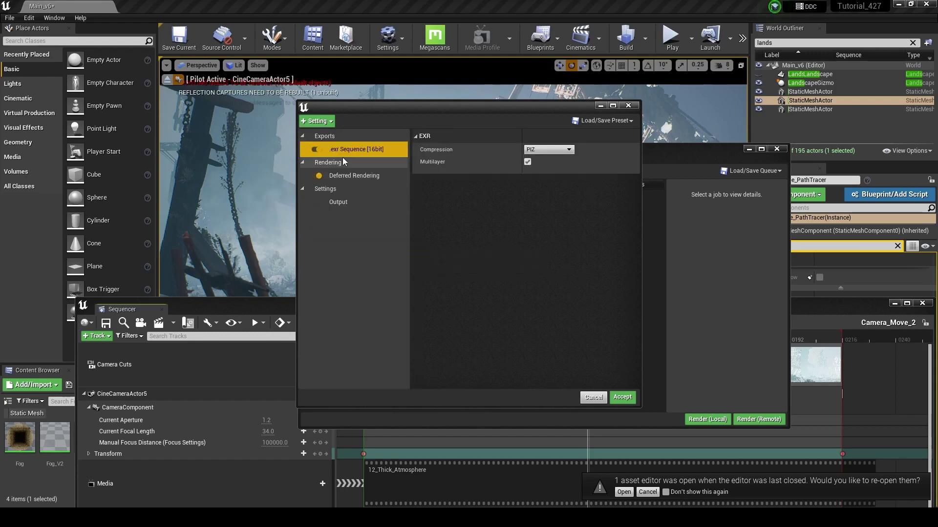
{"action": "key", "text": "Delete"}
Add an Apple ProRes export and set its codec to Apple ProRes 422 HQ
{"action": "left_click", "coordinate": [317, 121]}
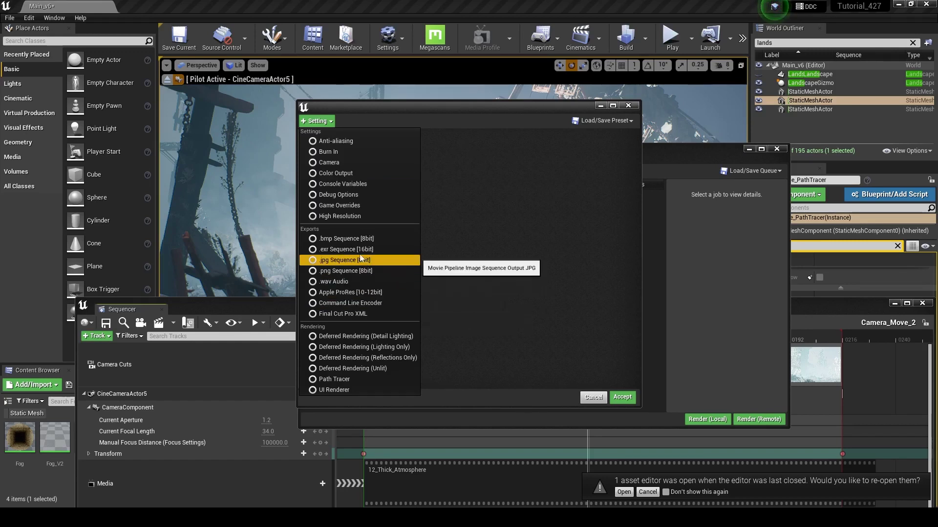
{"action": "left_click", "coordinate": [354, 293]}
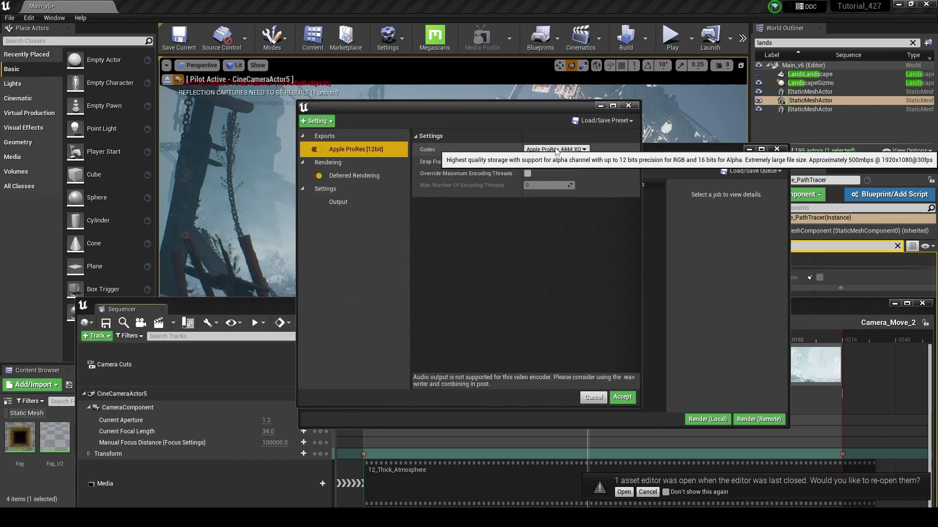
{"action": "left_click", "coordinate": [575, 150]}
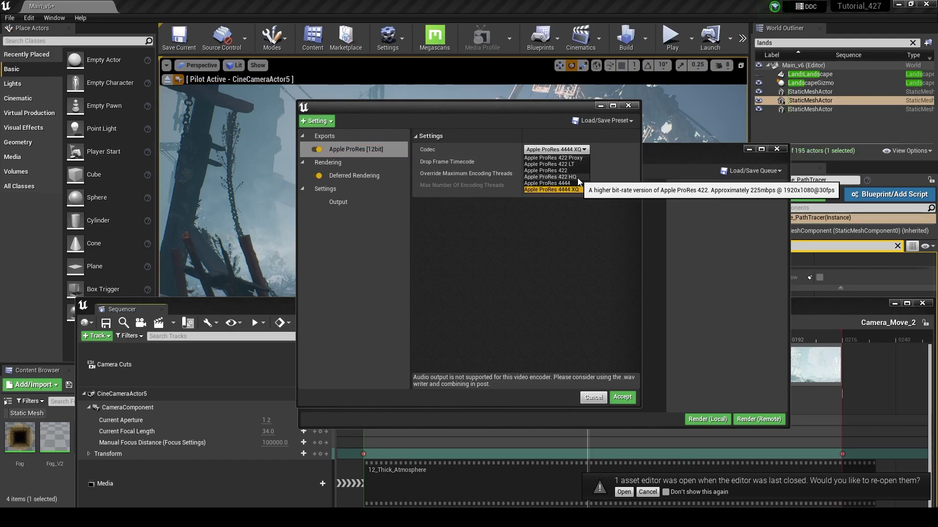
{"action": "left_click", "coordinate": [573, 178]}
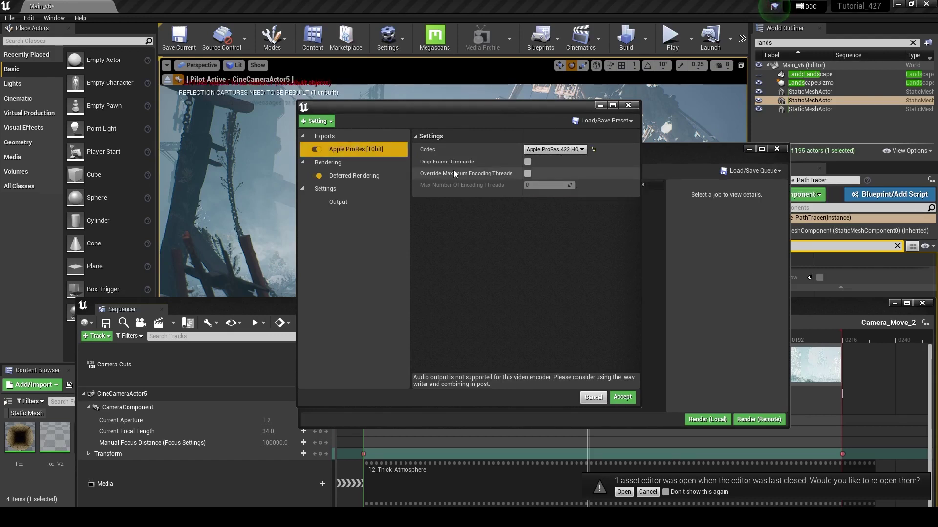
{"action": "left_click", "coordinate": [554, 149]}
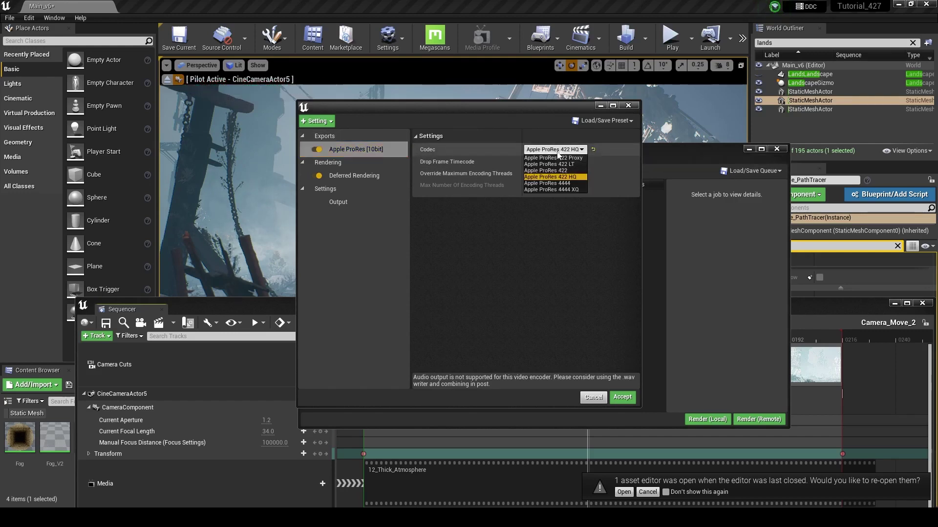
{"action": "left_click", "coordinate": [569, 184]}
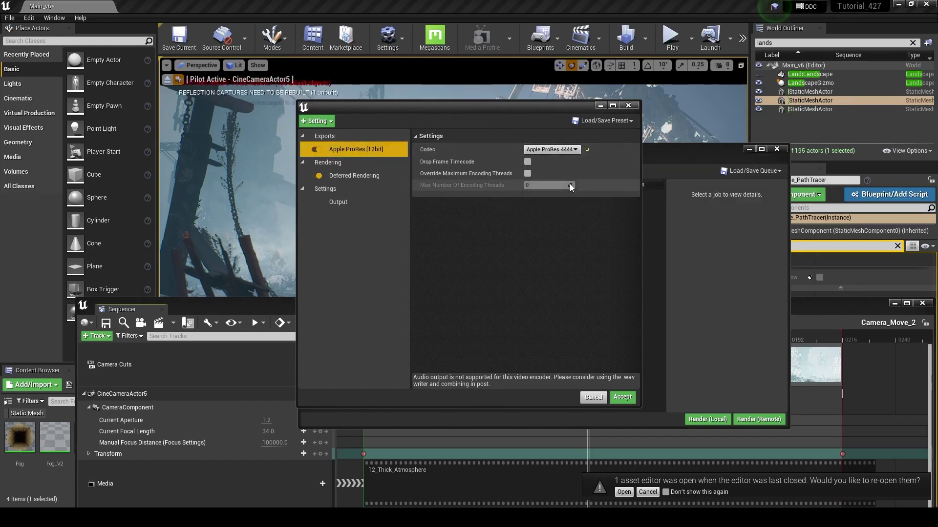
{"action": "left_click", "coordinate": [562, 149]}
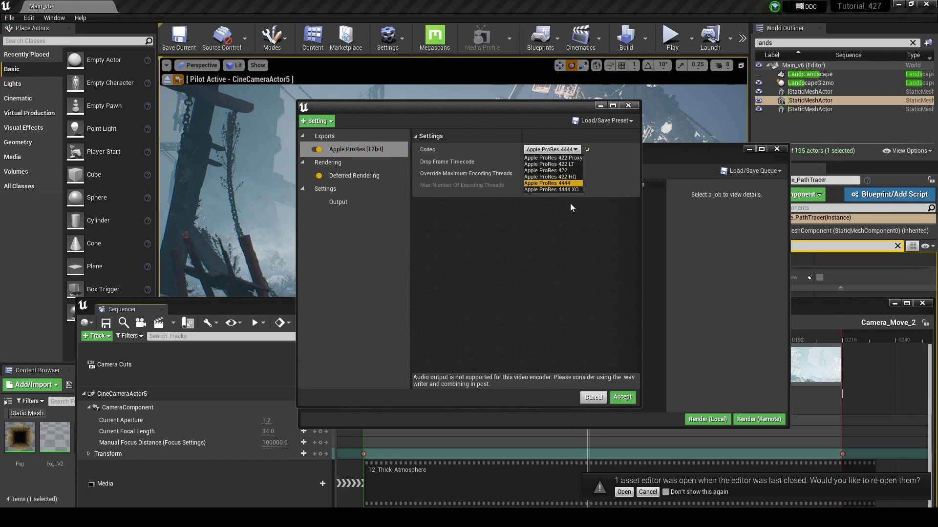
{"action": "left_click", "coordinate": [562, 177]}
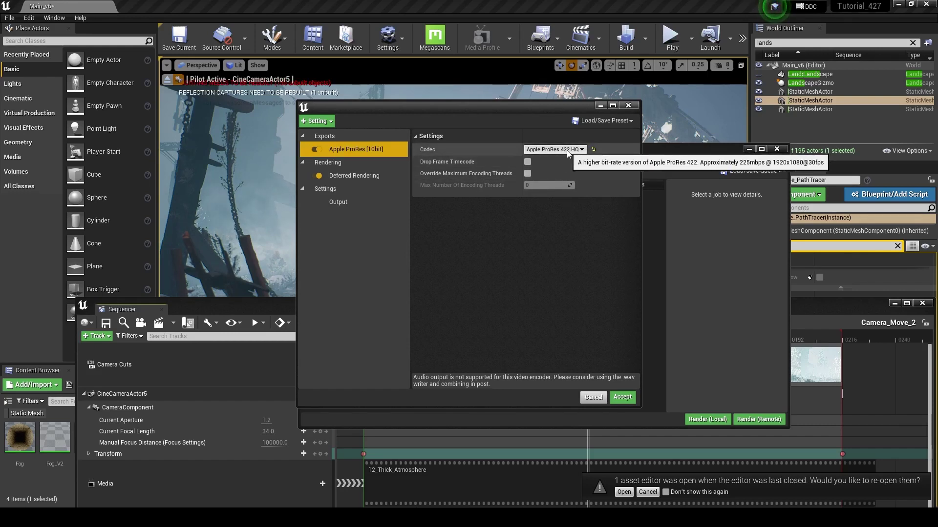
Show the Deferred Rendering pass settings and rearrange the settings and queue windows
{"action": "left_click", "coordinate": [365, 178]}
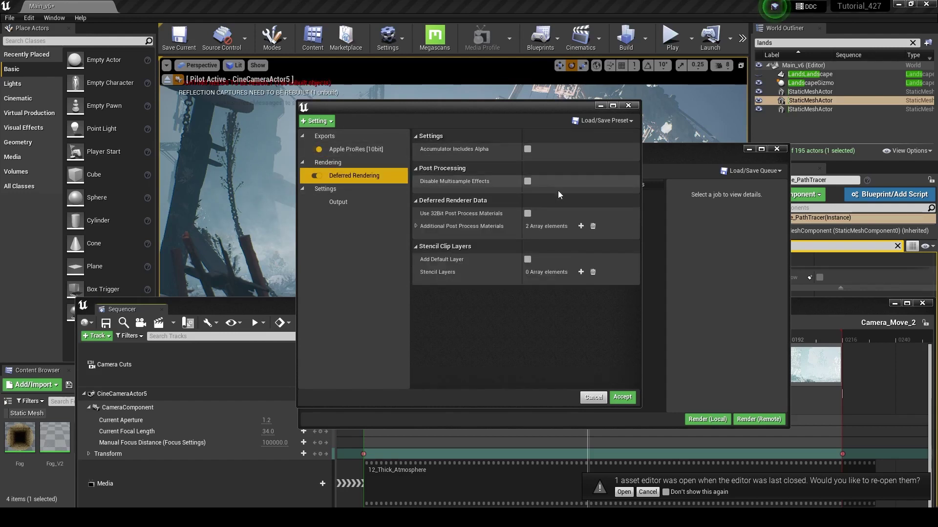
{"action": "left_click_drag", "start_coordinate": [530, 106], "coordinate": [528, 265]}
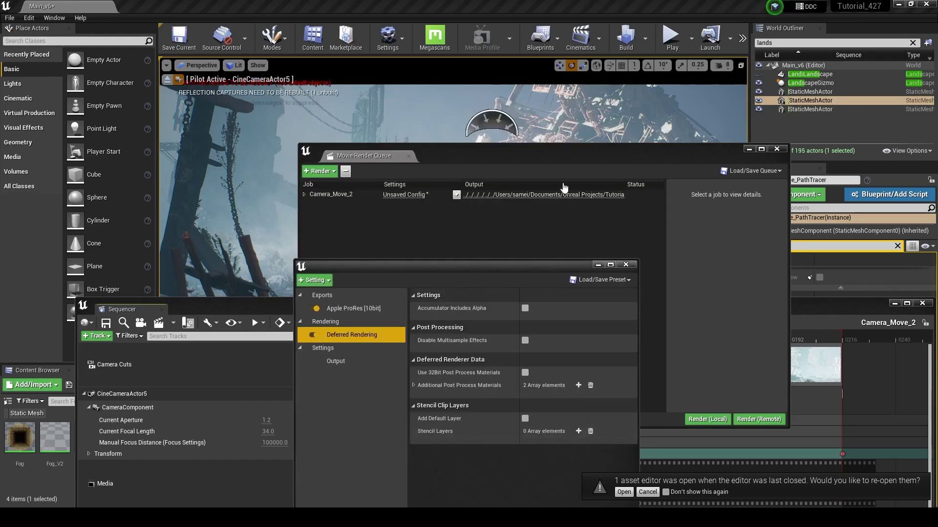
{"action": "left_click_drag", "start_coordinate": [577, 156], "coordinate": [678, 292]}
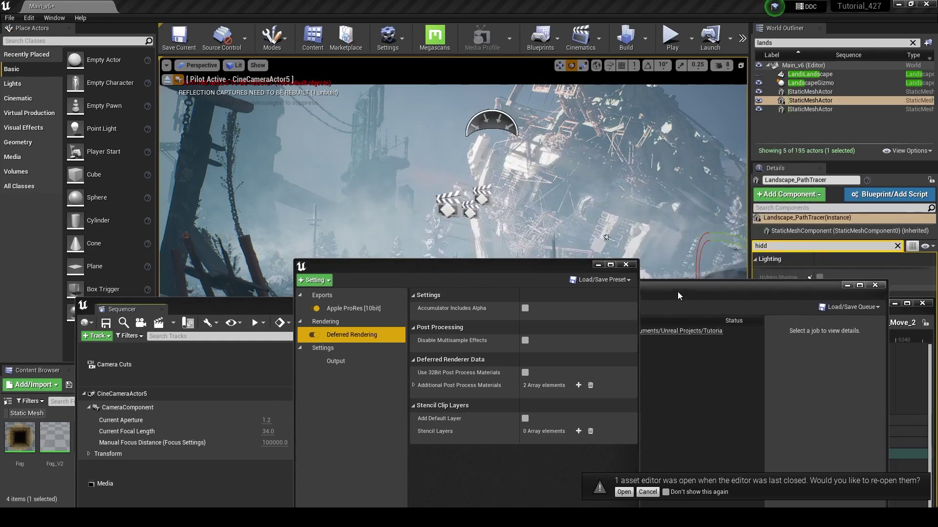
{"action": "mouse_move", "coordinate": [512, 265]}
{"action": "left_mouse_down"}
{"action": "mouse_move", "coordinate": [508, 292]}
{"action": "mouse_move", "coordinate": [503, 279]}
{"action": "left_mouse_up"}
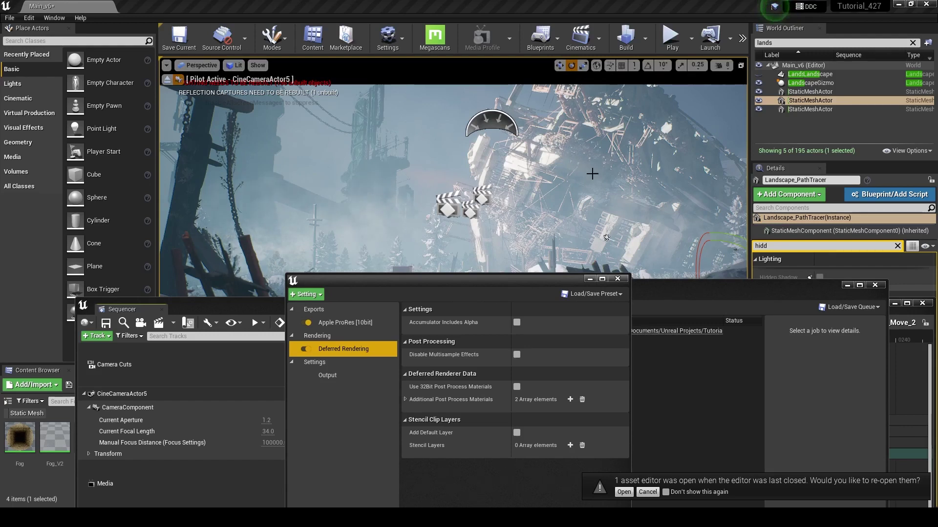
{"action": "mouse_move", "coordinate": [529, 277]}
{"action": "left_mouse_down"}
{"action": "mouse_move", "coordinate": [523, 266]}
{"action": "mouse_move", "coordinate": [526, 273]}
{"action": "left_mouse_up"}
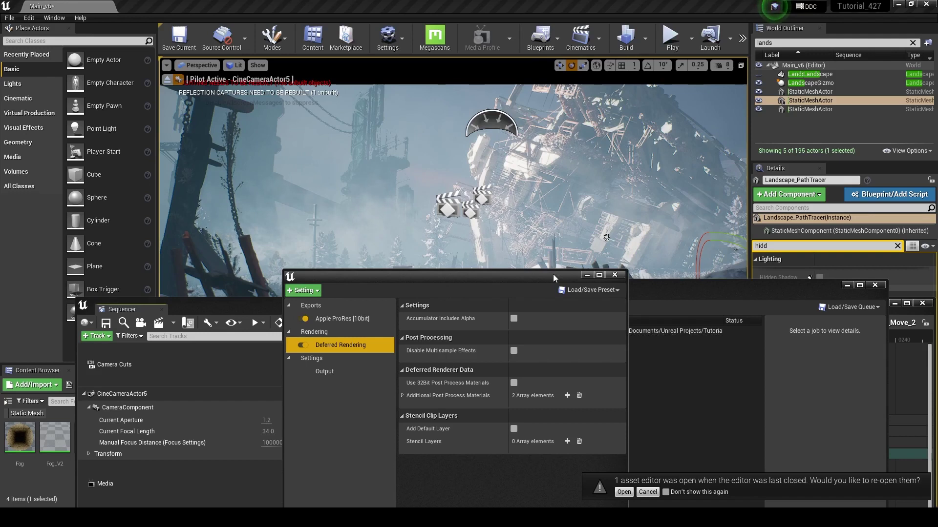
{"action": "left_click_drag", "start_coordinate": [551, 275], "coordinate": [556, 278]}
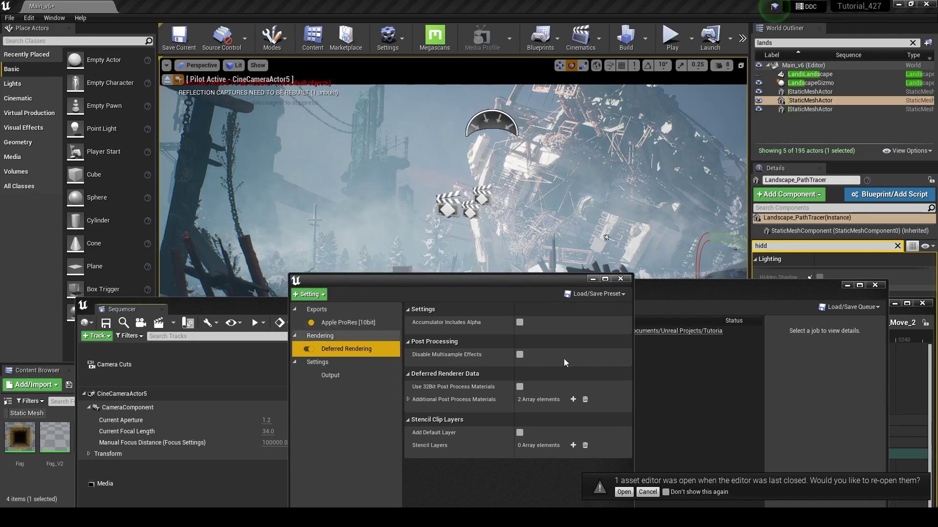
Set the output file name format to 'UE Course Render'
{"action": "left_click", "coordinate": [459, 339]}
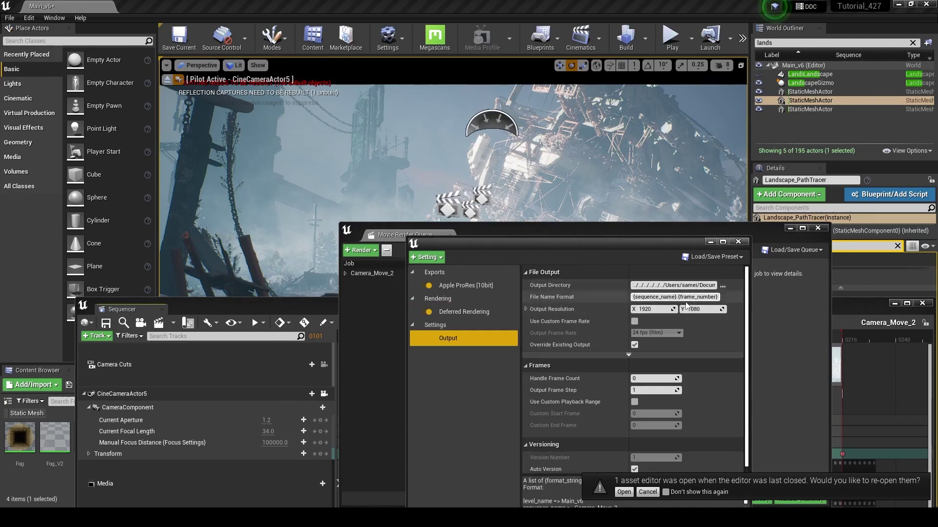
{"action": "left_click", "coordinate": [707, 297]}
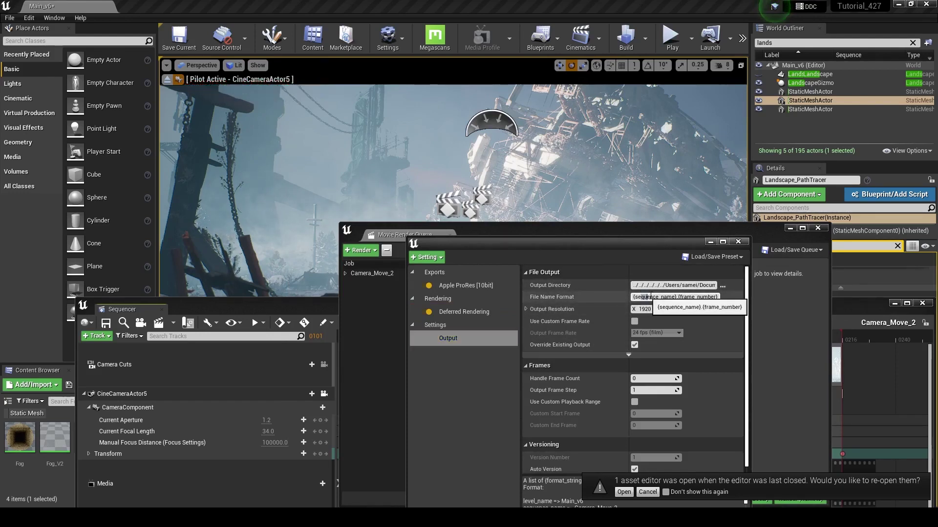
{"action": "key", "text": "BackSpace"}
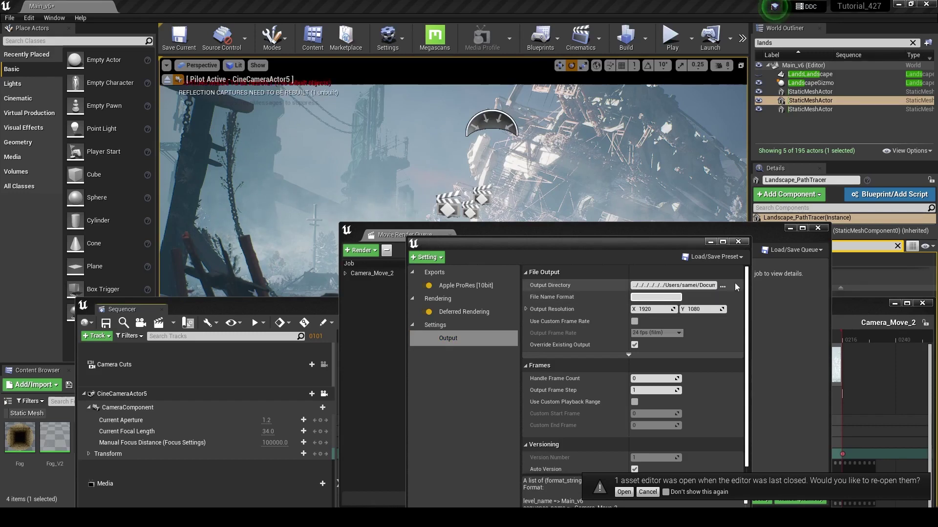
{"action": "type", "text": "UE Course Render"}
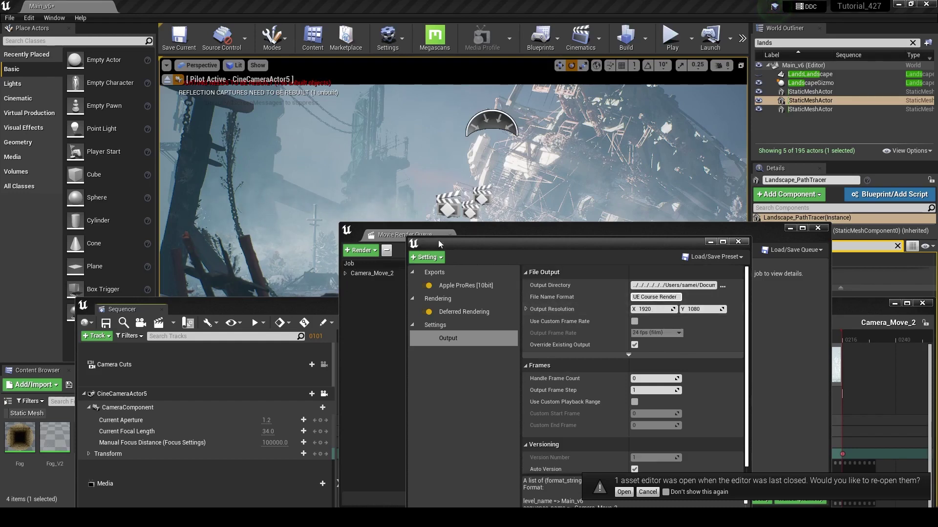
{"action": "left_click_drag", "start_coordinate": [438, 240], "coordinate": [496, 386]}
{"action": "left_click_drag", "start_coordinate": [502, 236], "coordinate": [531, 397]}
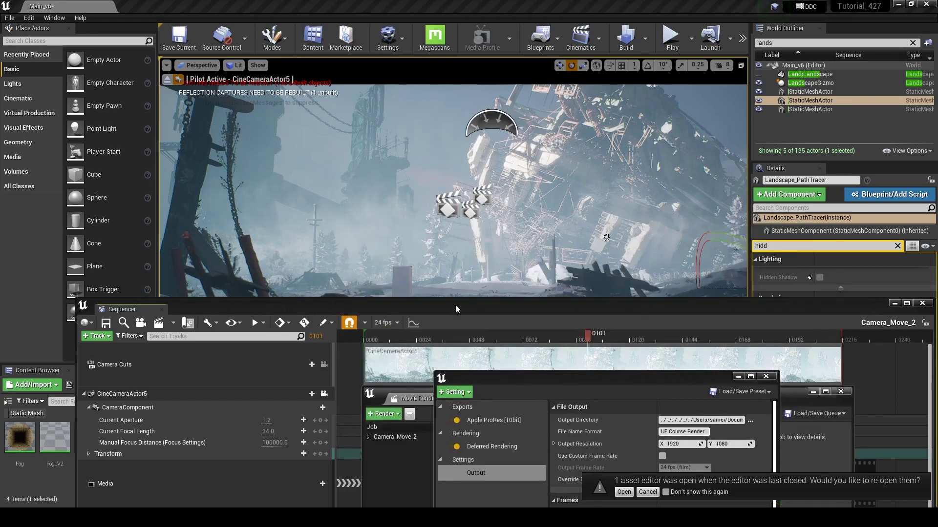
{"action": "left_click_drag", "start_coordinate": [456, 305], "coordinate": [400, 428]}
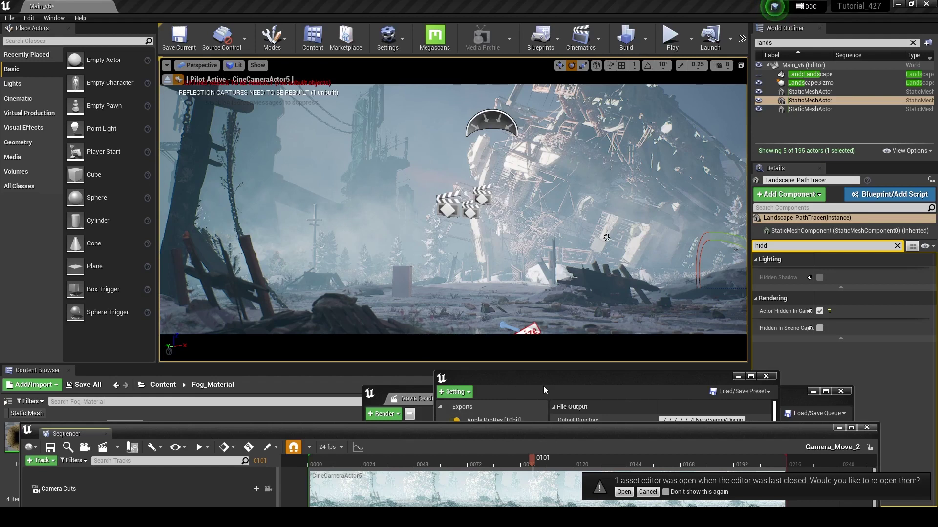
{"action": "left_click_drag", "start_coordinate": [513, 377], "coordinate": [520, 360]}
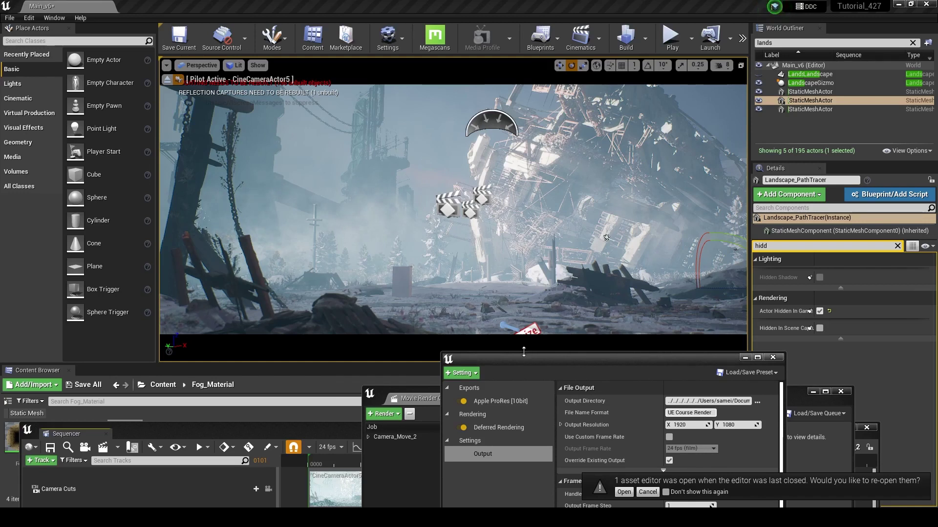
Set the output resolution to 3840 × 1632
{"action": "left_click_drag", "start_coordinate": [522, 353], "coordinate": [501, 272]}
{"action": "left_click", "coordinate": [673, 343]}
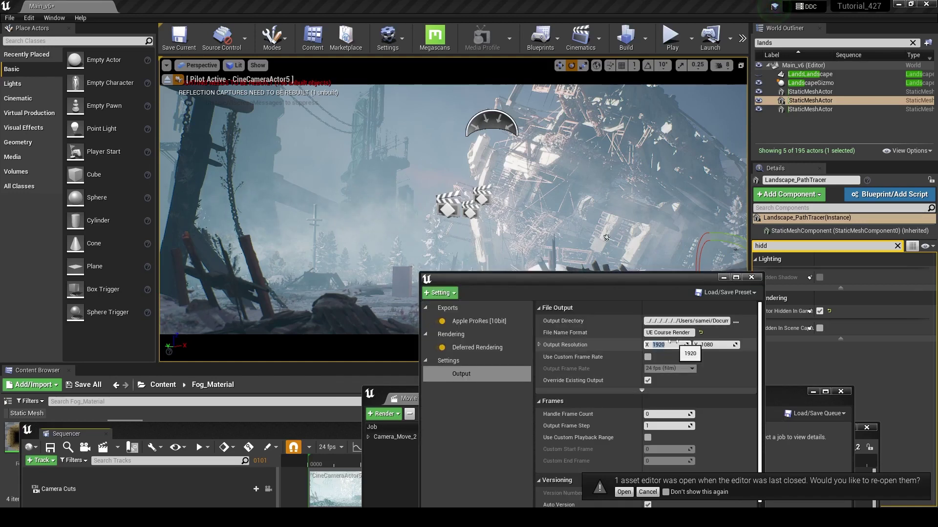
{"action": "type", "text": "3840"}
{"action": "key", "text": "Tab"}
{"action": "type", "text": "163"}
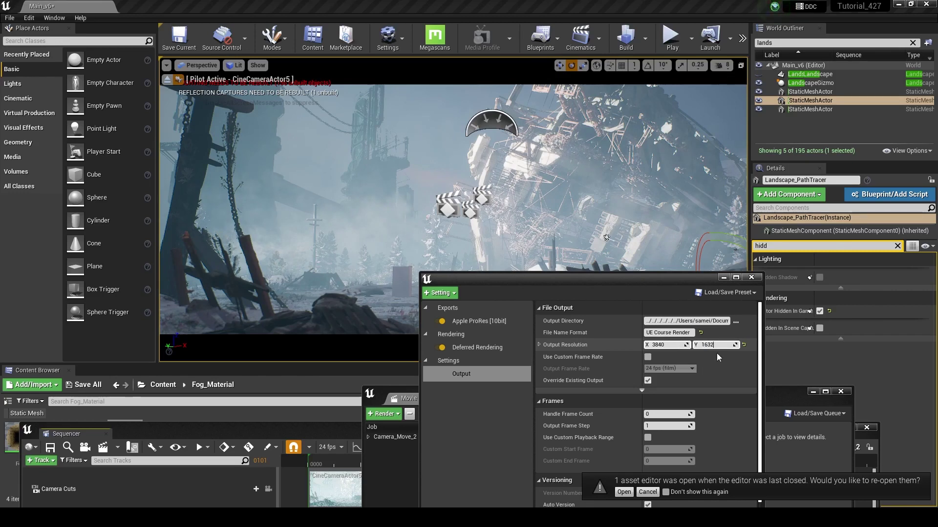
{"action": "left_click", "coordinate": [725, 363]}
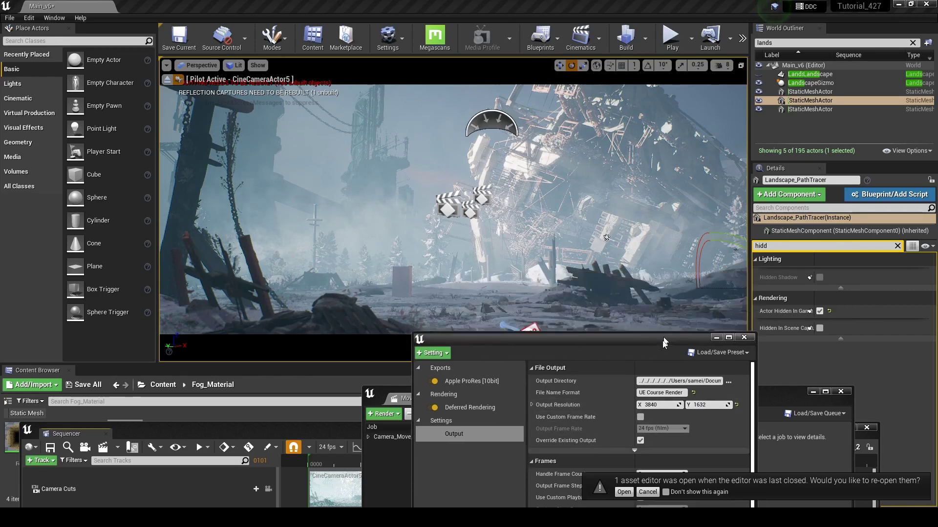
{"action": "left_click_drag", "start_coordinate": [665, 342], "coordinate": [792, 184]}
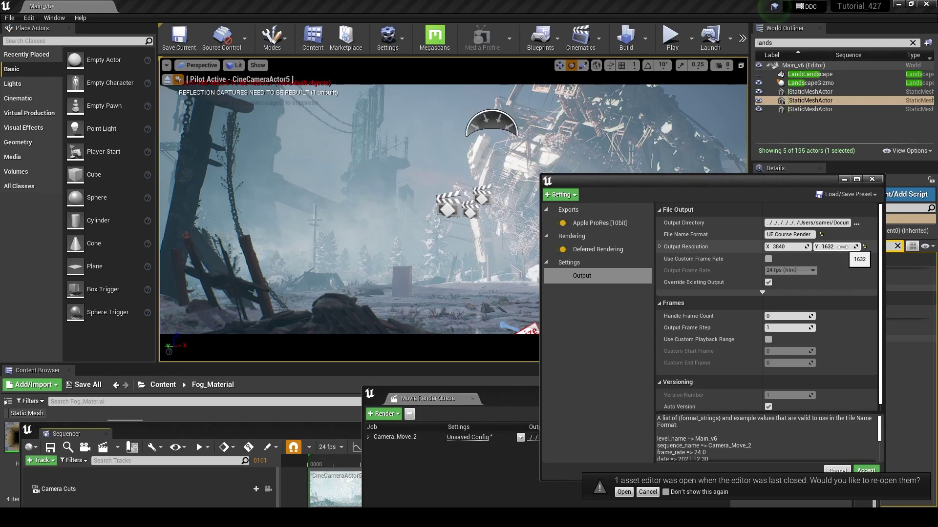
Enable Use Custom Frame Rate at 24 fps (film), matching the Sequencer's 24 fps
{"action": "left_click", "coordinate": [768, 259]}
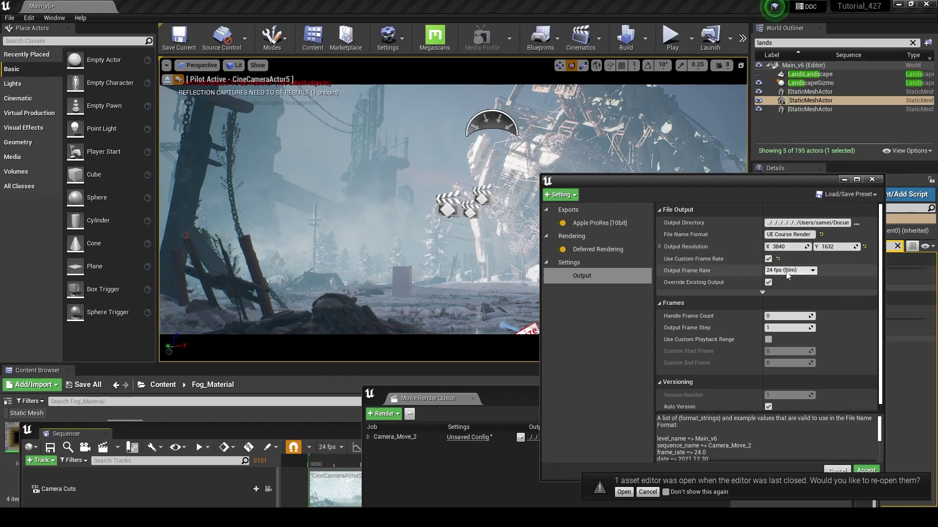
{"action": "left_click", "coordinate": [789, 271]}
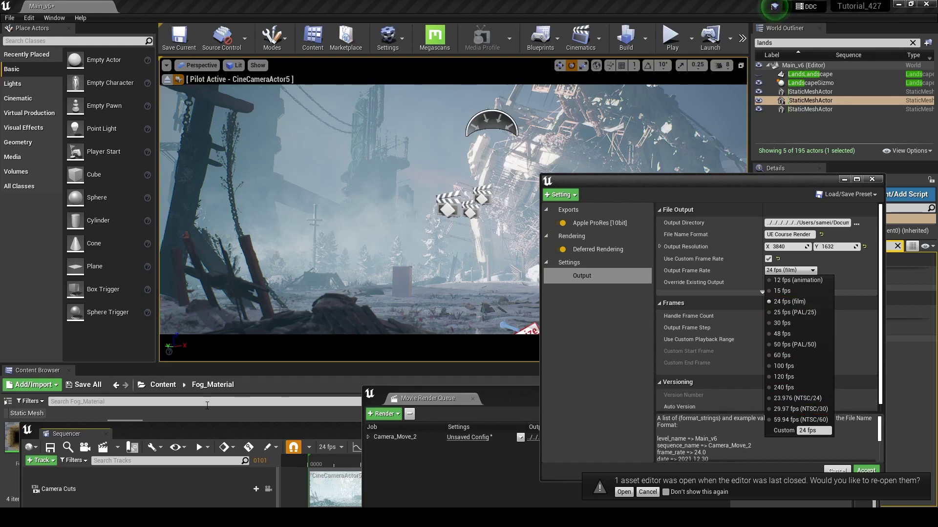
{"action": "left_click_drag", "start_coordinate": [204, 431], "coordinate": [216, 234]}
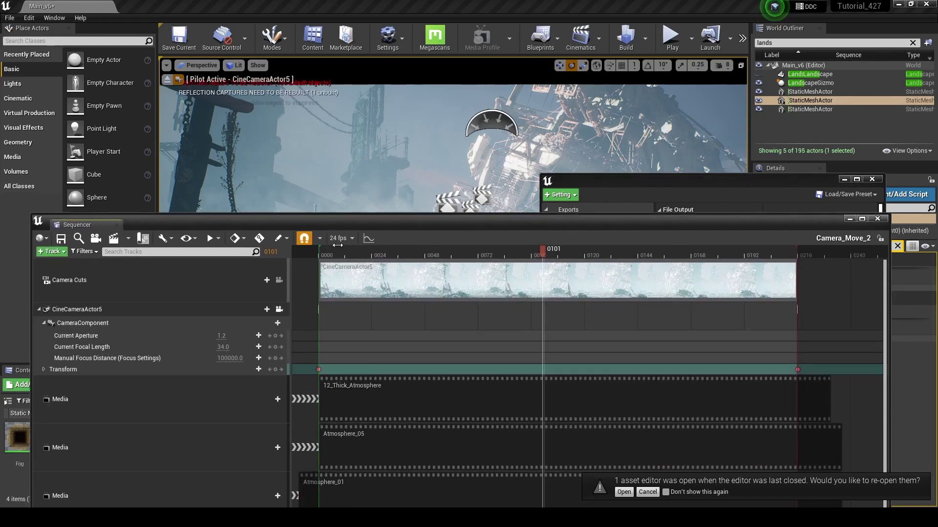
{"action": "left_click", "coordinate": [699, 182]}
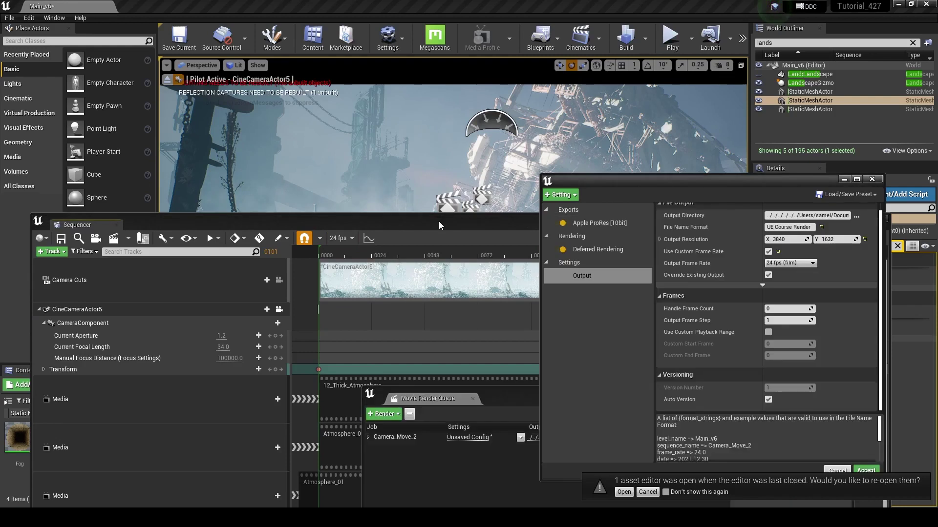
{"action": "left_click_drag", "start_coordinate": [439, 221], "coordinate": [421, 383]}
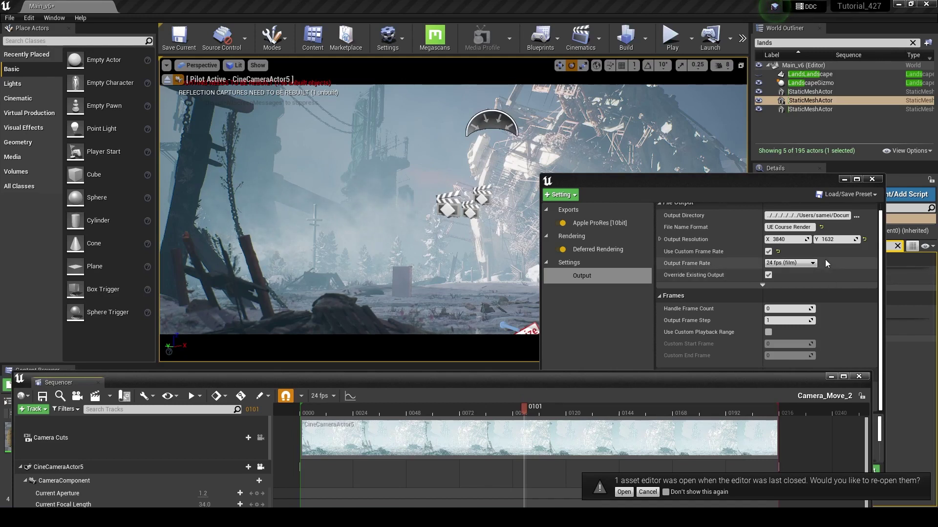
{"action": "left_click_drag", "start_coordinate": [617, 180], "coordinate": [614, 164]}
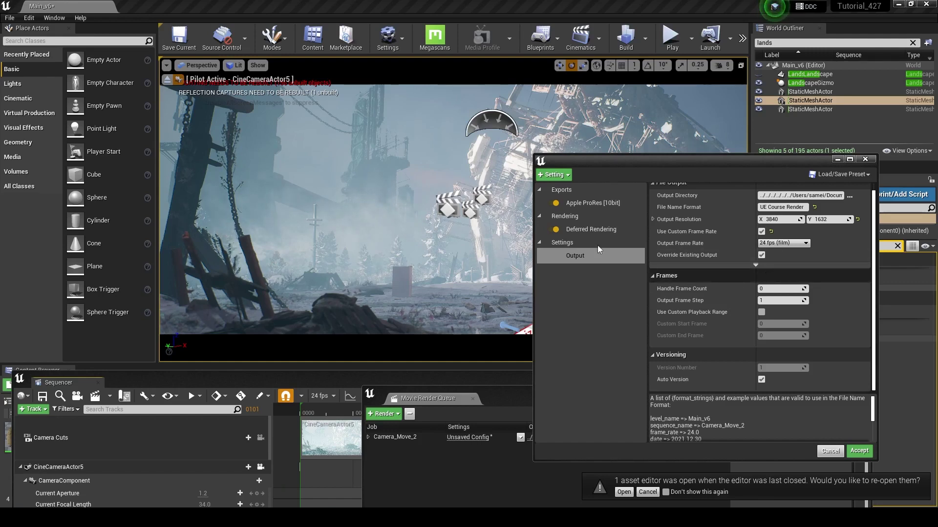
Add Anti-aliasing settings to the job and set Engine Warm Up Count to 250
{"action": "left_click", "coordinate": [560, 176]}
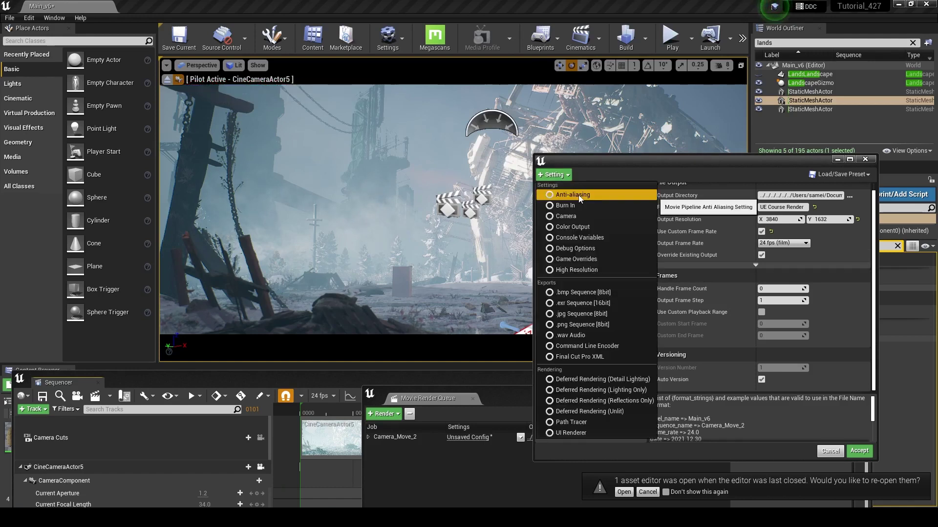
{"action": "left_click", "coordinate": [573, 195]}
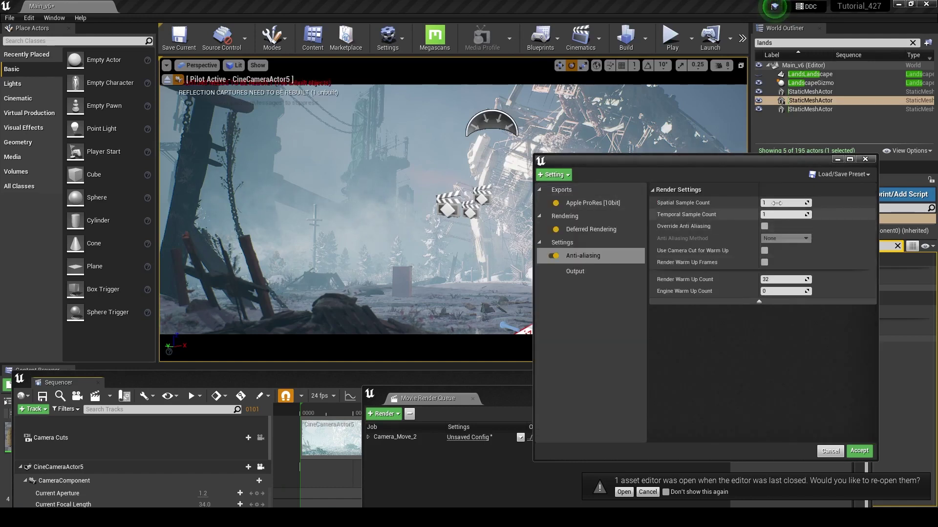
{"action": "left_click_drag", "start_coordinate": [697, 167], "coordinate": [732, 173]}
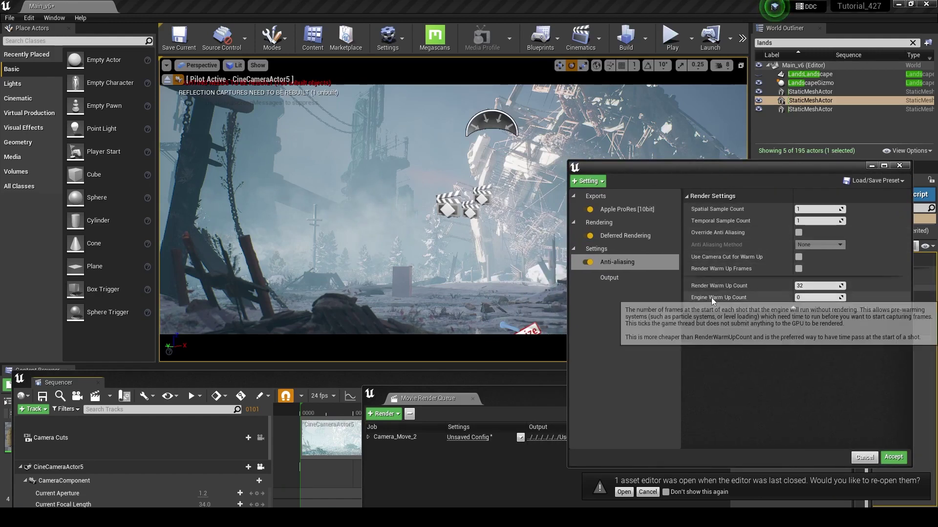
{"action": "left_click", "coordinate": [812, 298]}
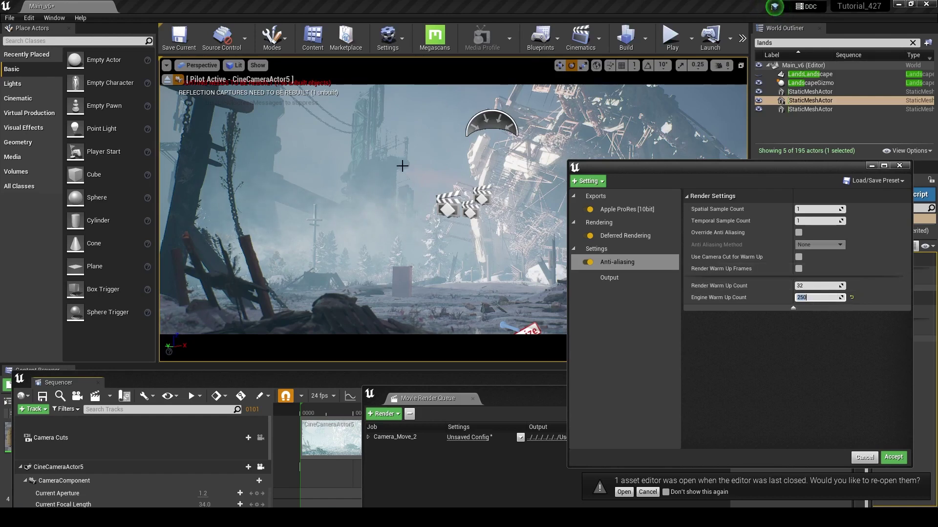
{"action": "left_click_drag", "start_coordinate": [732, 174], "coordinate": [827, 320]}
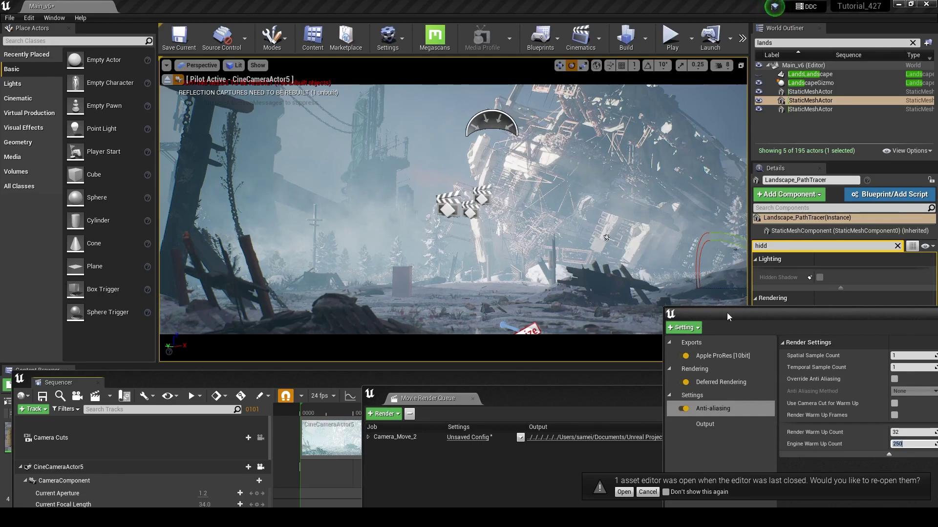
{"action": "left_click_drag", "start_coordinate": [727, 316], "coordinate": [628, 217]}
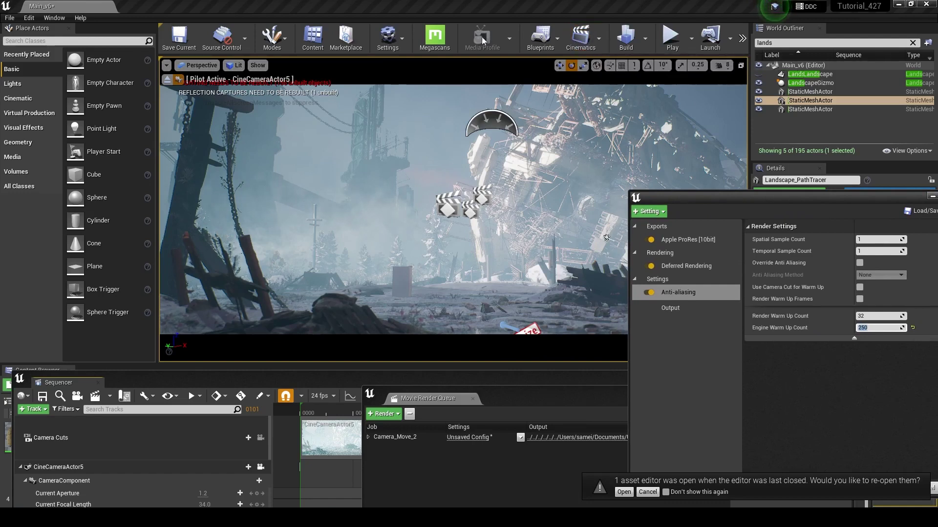
Check the Engine Scalability Settings, then dismiss them
{"action": "left_click", "coordinate": [387, 39]}
{"action": "mouse_move", "coordinate": [439, 176]}
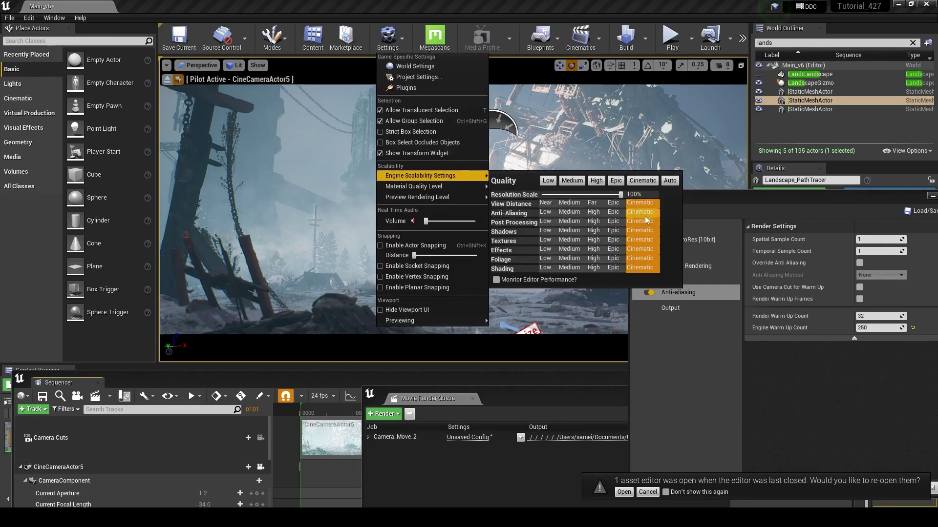
{"action": "key", "text": "Escape"}
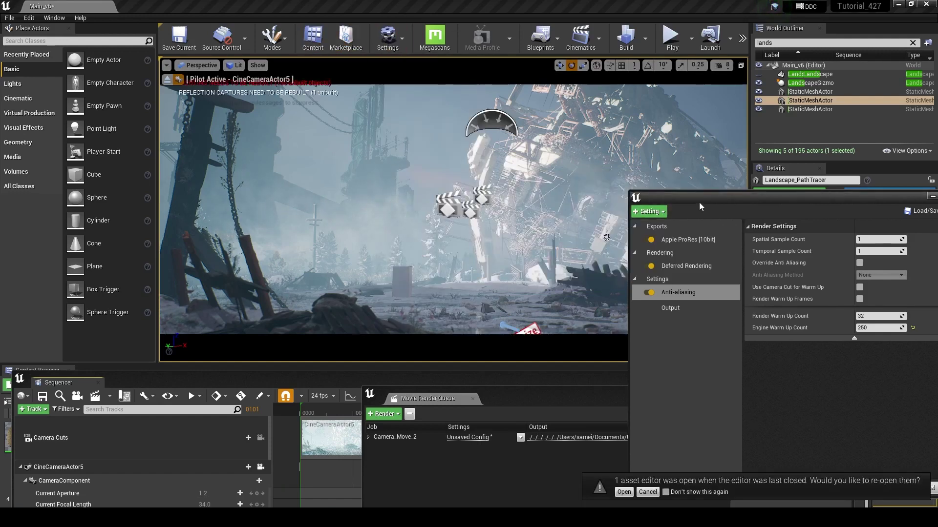
{"action": "left_click_drag", "start_coordinate": [722, 200], "coordinate": [576, 154]}
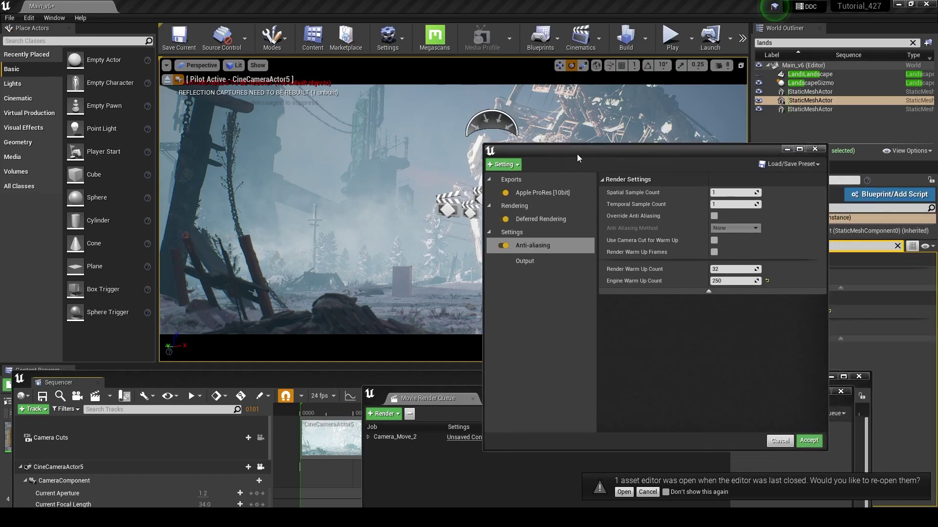
Return to the Output settings page, maximizing and then restoring the Movie Render Queue window
{"action": "left_click", "coordinate": [538, 260]}
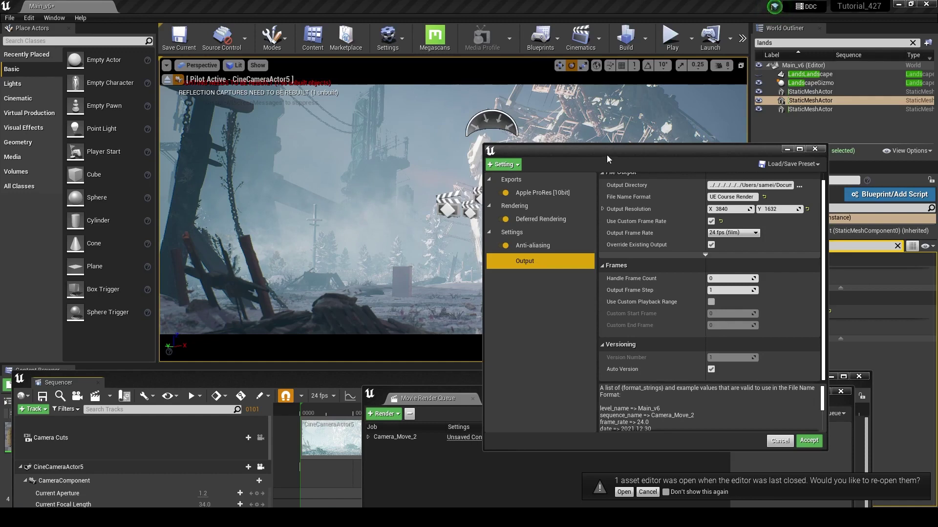
{"action": "mouse_move", "coordinate": [607, 151]}
{"action": "left_mouse_down"}
{"action": "mouse_move", "coordinate": [740, 183]}
{"action": "mouse_move", "coordinate": [594, 147]}
{"action": "left_mouse_up"}
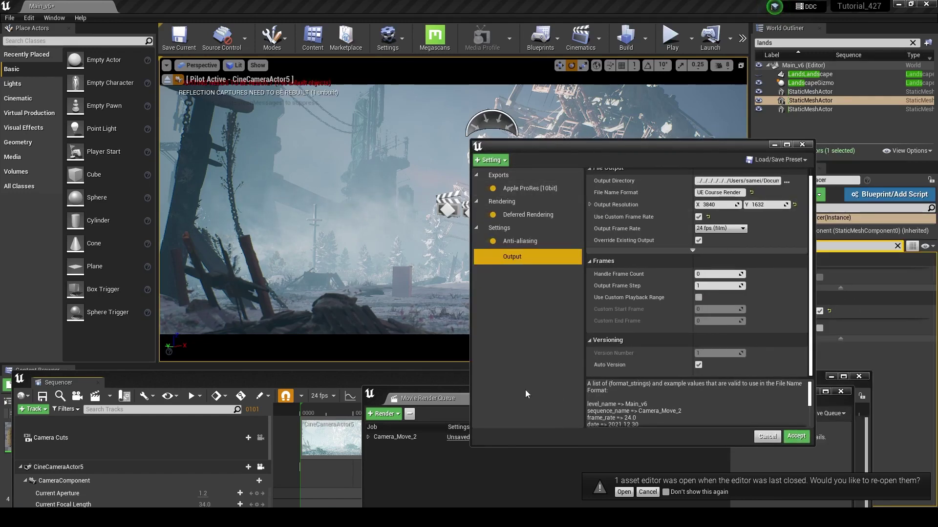
{"action": "double_click", "coordinate": [446, 387]}
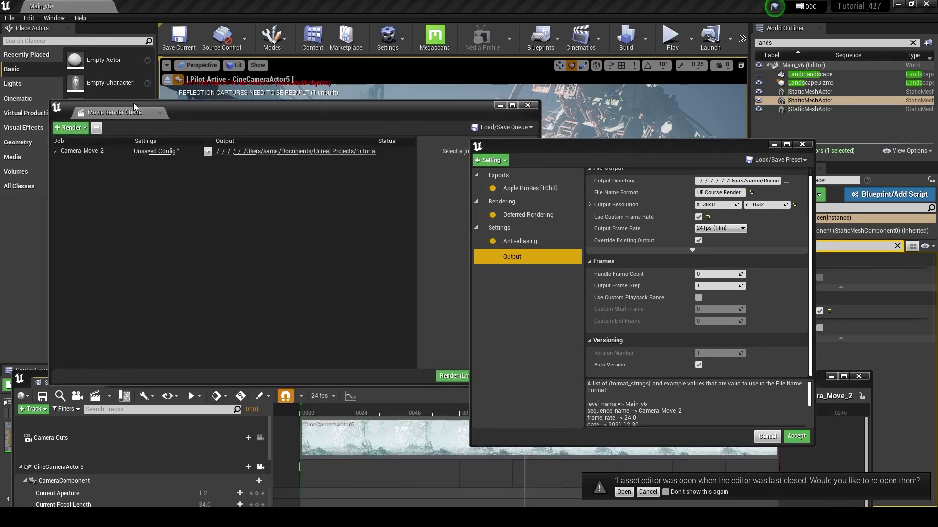
{"action": "double_click", "coordinate": [252, 94]}
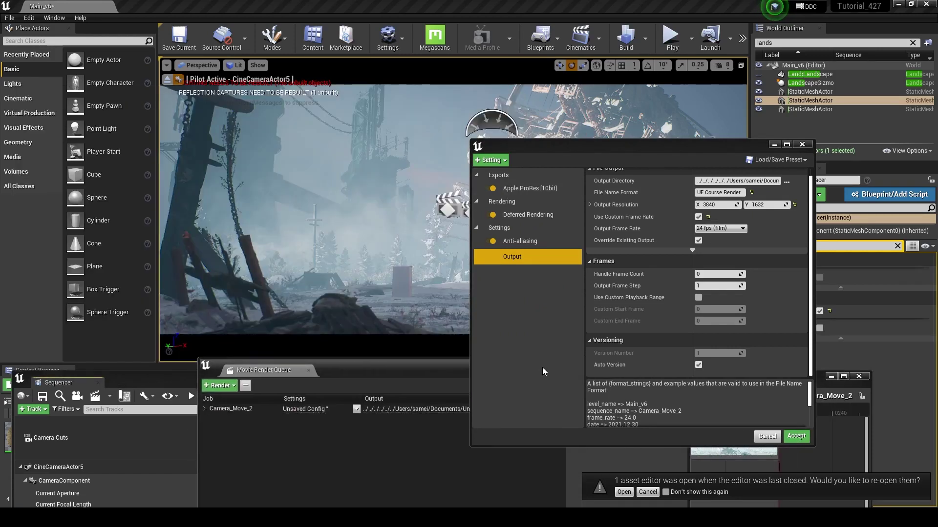
{"action": "left_click", "coordinate": [235, 66]}
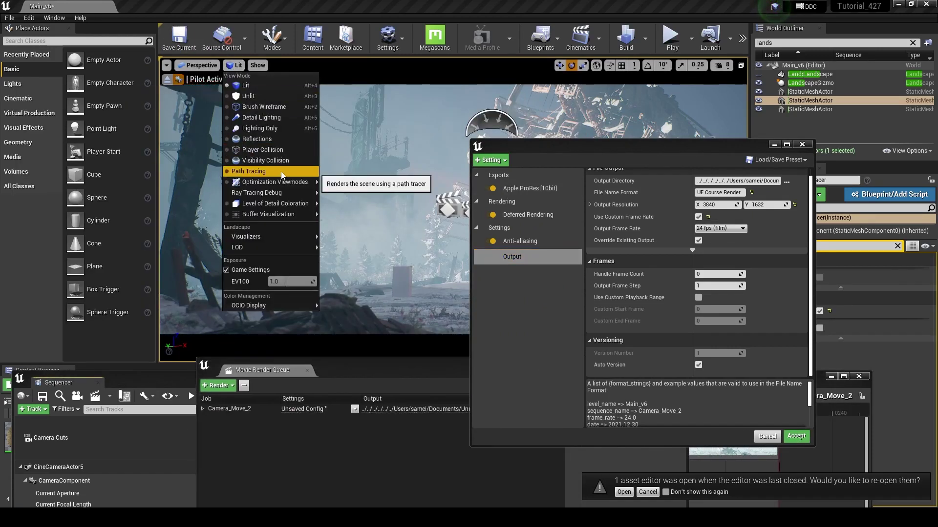
Switch the viewport view mode to Path Tracing
{"action": "left_click", "coordinate": [281, 174]}
{"action": "left_click_drag", "start_coordinate": [613, 146], "coordinate": [686, 271]}
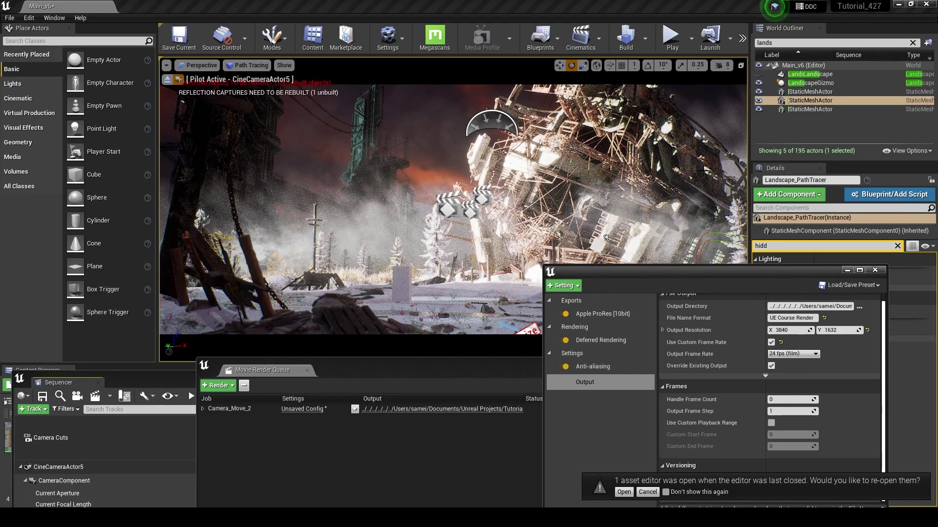
{"action": "left_click_drag", "start_coordinate": [723, 278], "coordinate": [693, 132]}
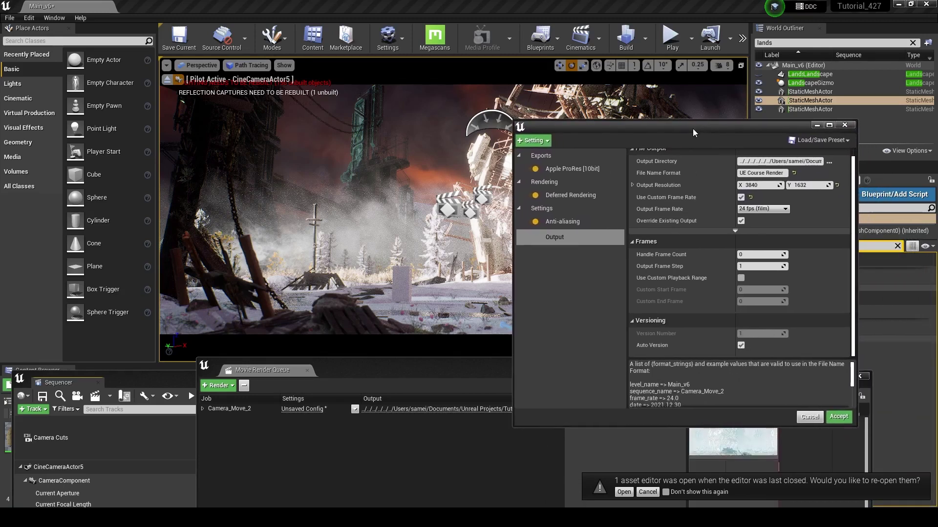
Review the Apple ProRes, Anti-aliasing and Output pages, then delete the Deferred Rendering pass
{"action": "left_click", "coordinate": [565, 171]}
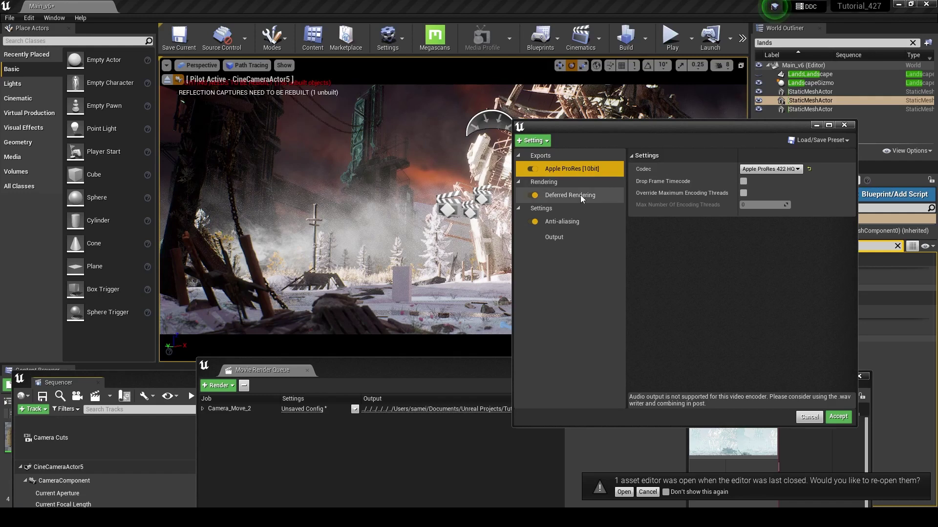
{"action": "left_click", "coordinate": [566, 222]}
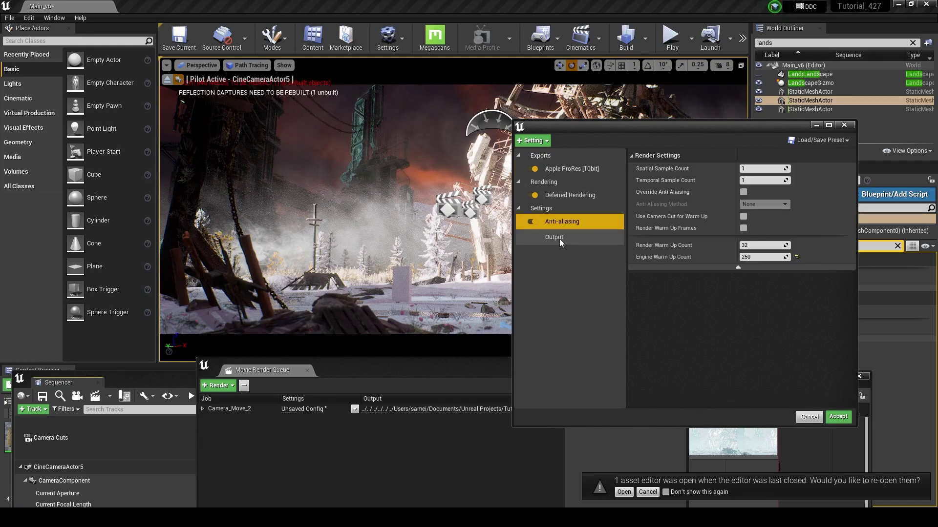
{"action": "left_click", "coordinate": [557, 238]}
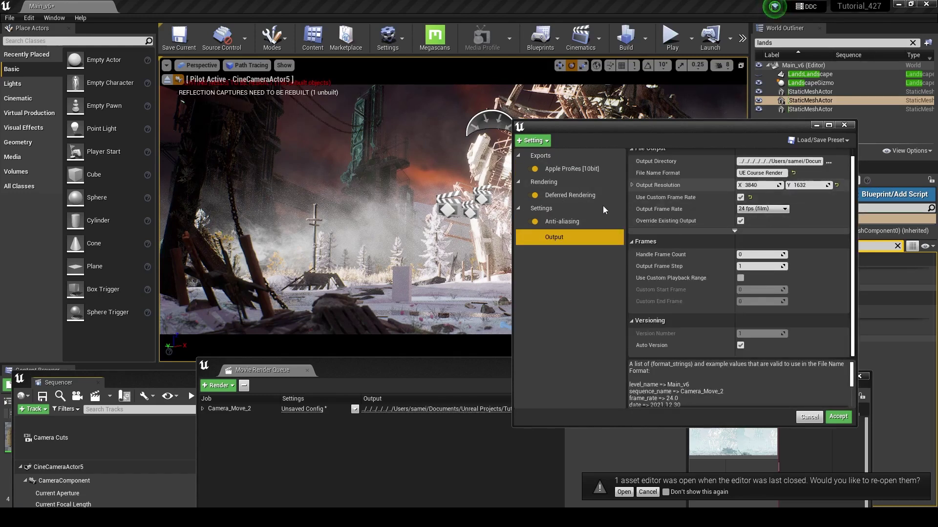
{"action": "left_click", "coordinate": [569, 195]}
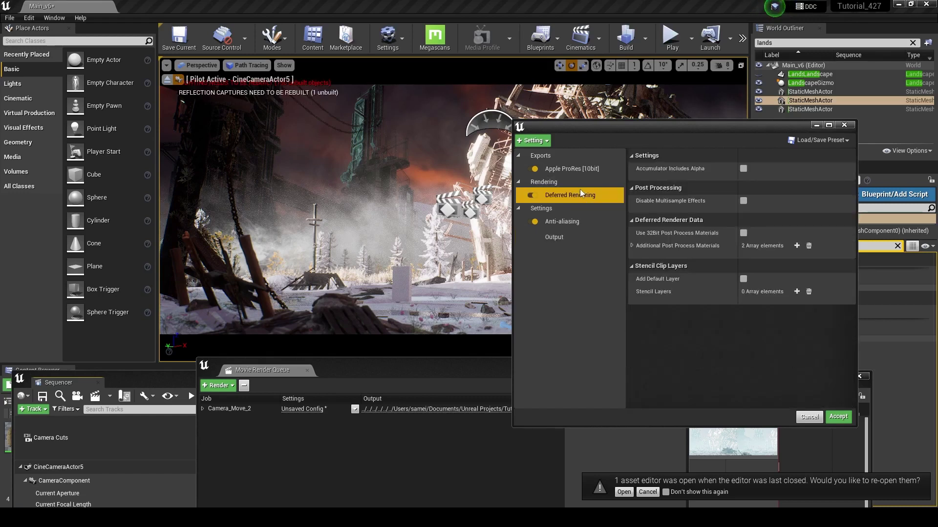
{"action": "key", "text": "Delete"}
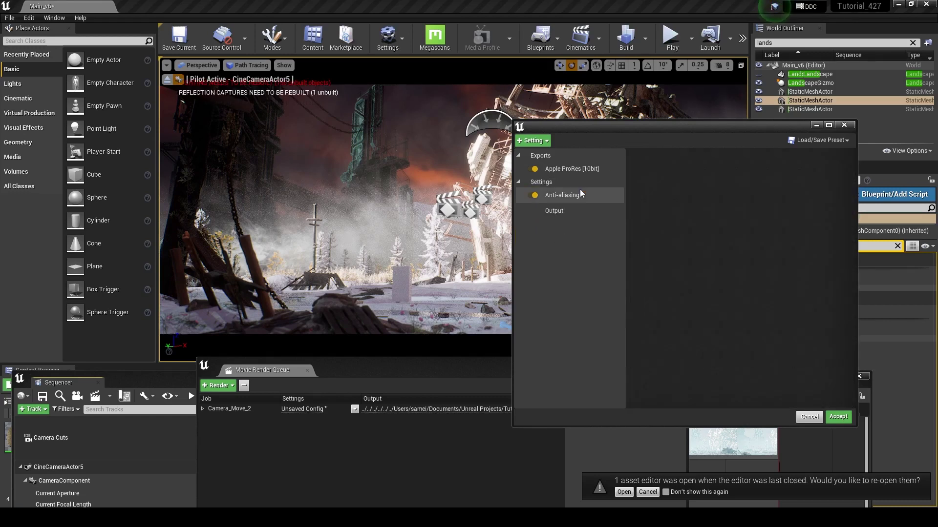
Add a Path Tracer render pass and show the Anti-aliasing sample settings
{"action": "left_click", "coordinate": [533, 146]}
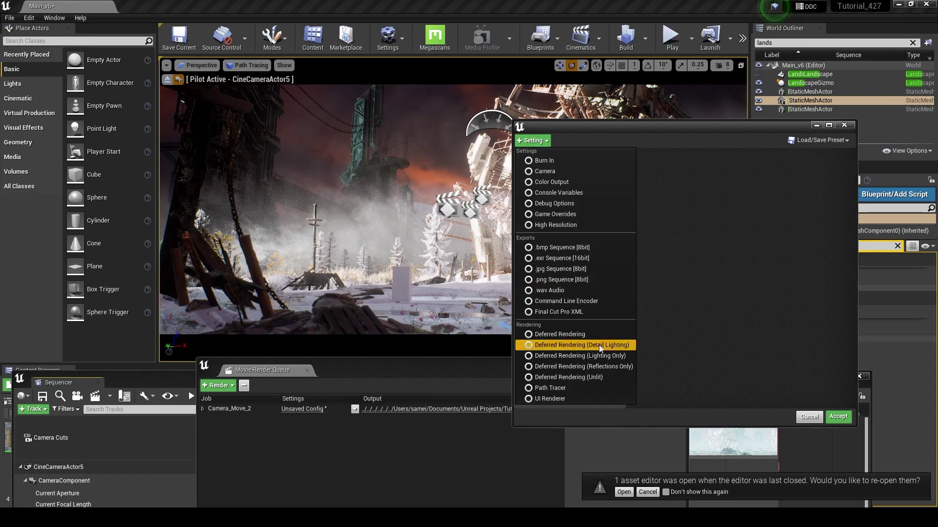
{"action": "left_click", "coordinate": [586, 384]}
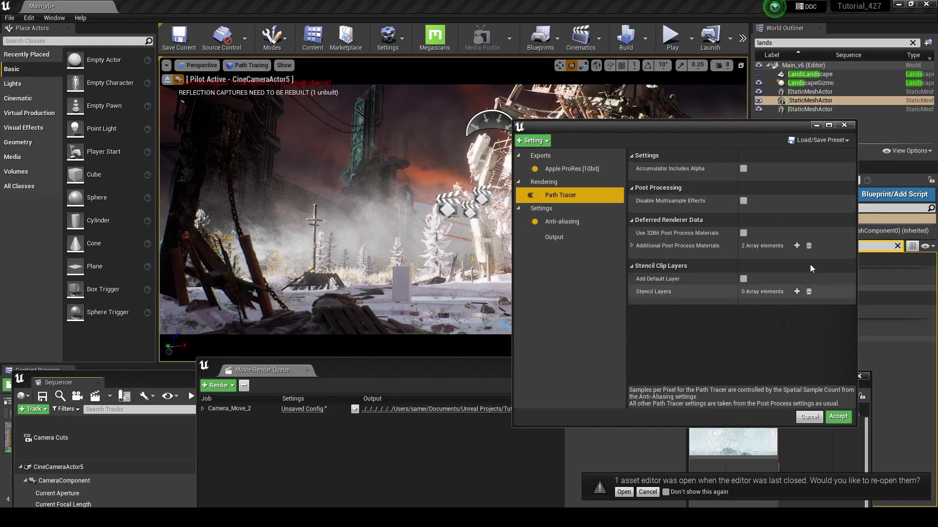
{"action": "left_click", "coordinate": [544, 220]}
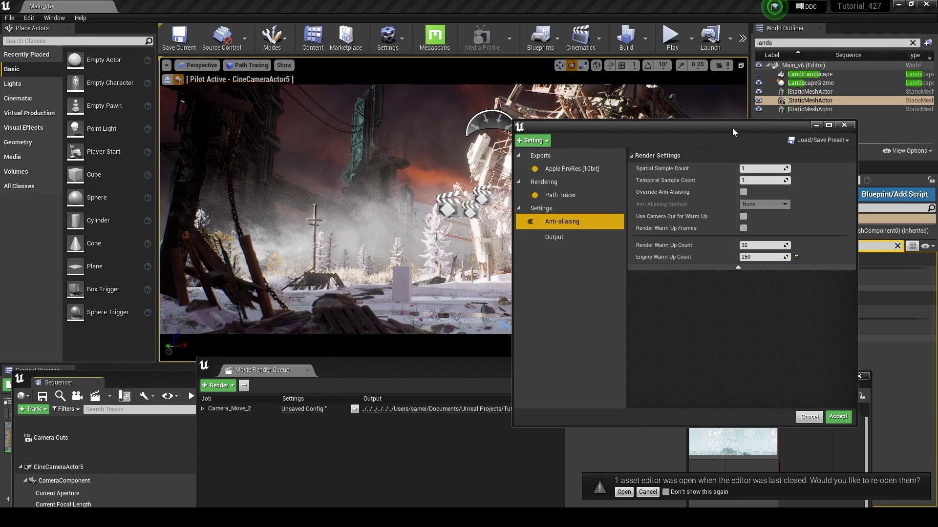
{"action": "left_click_drag", "start_coordinate": [720, 125], "coordinate": [528, 128]}
Search the Outliner for 'po' and filter the volume's Details by 'path'
{"action": "left_click", "coordinate": [767, 43]}
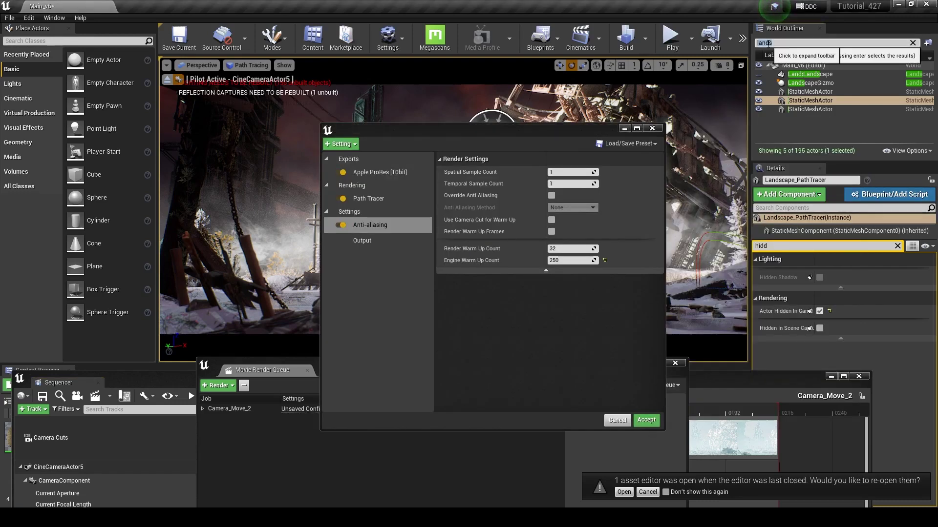
{"action": "type", "text": "postp"}
{"action": "key", "text": "Return"}
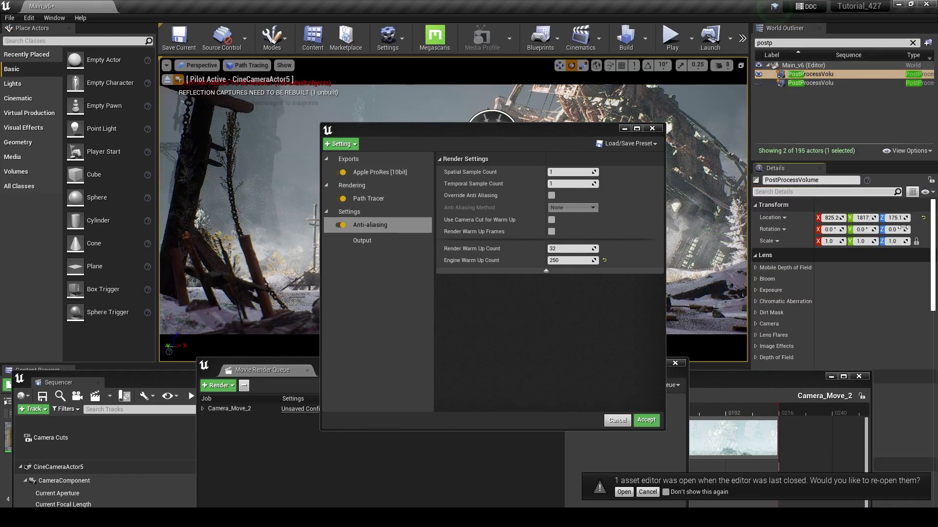
{"action": "left_click", "coordinate": [855, 192]}
{"action": "type", "text": "path"}
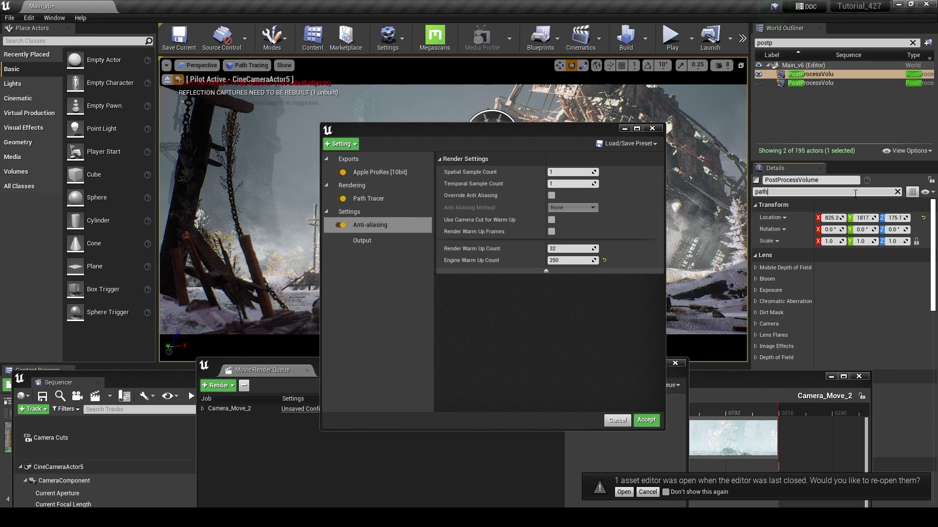
Override Max Bounces, 500 samples per pixel, Emissive Materials on and Denoiser off
{"action": "left_click", "coordinate": [768, 229]}
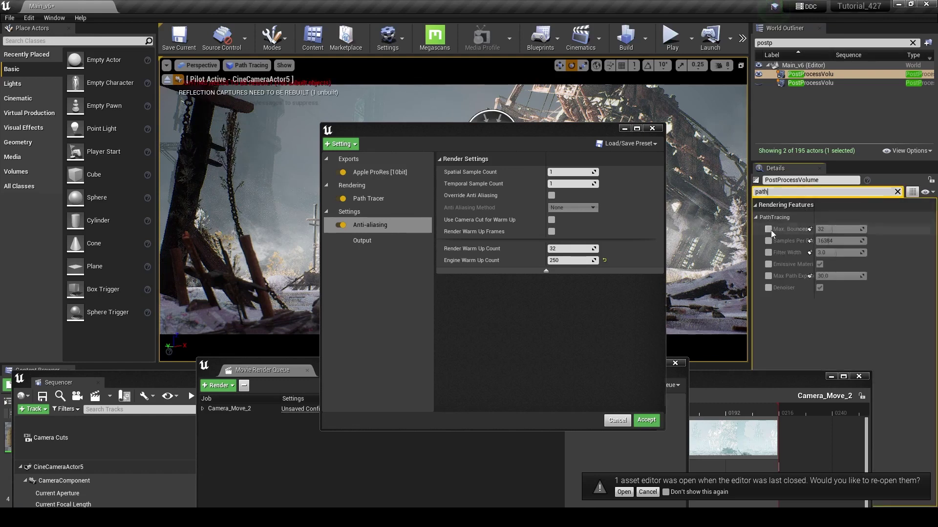
{"action": "left_click", "coordinate": [768, 240]}
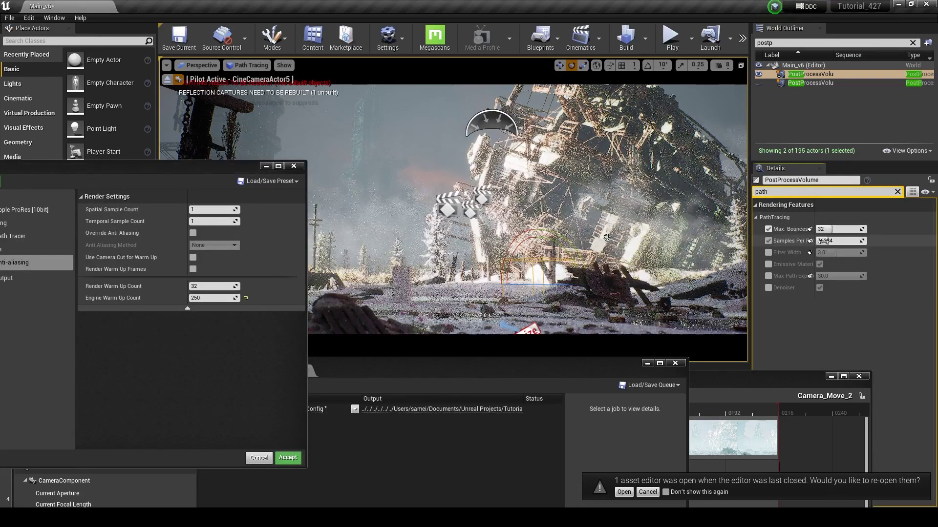
{"action": "left_click", "coordinate": [843, 241]}
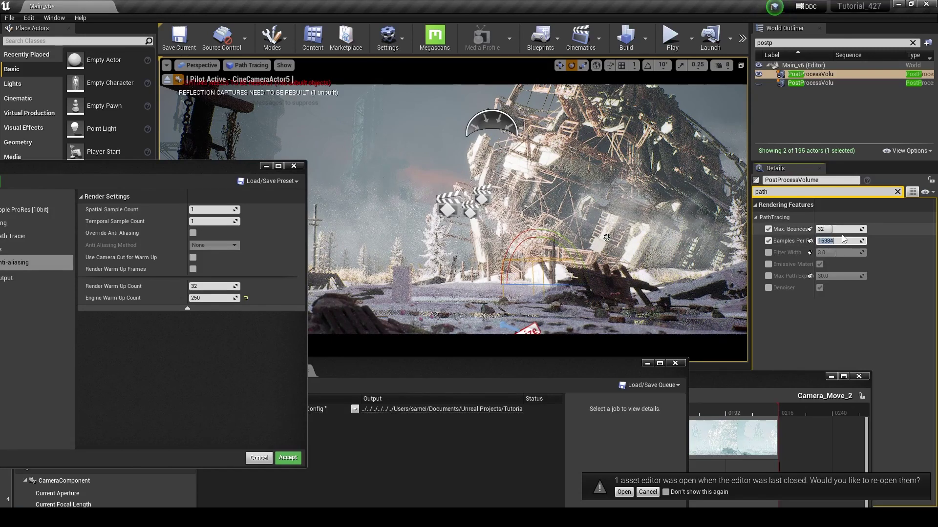
{"action": "type", "text": "500"}
{"action": "key", "text": "Return"}
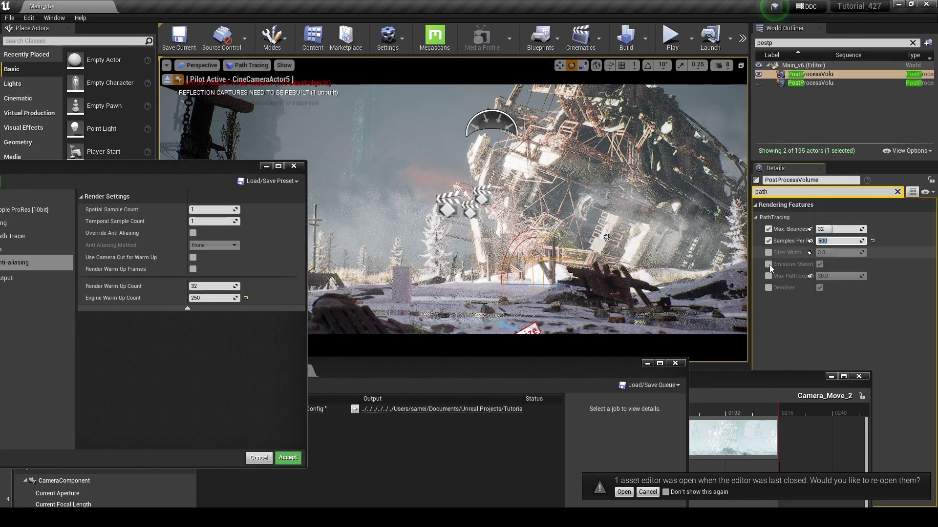
{"action": "left_click", "coordinate": [769, 265]}
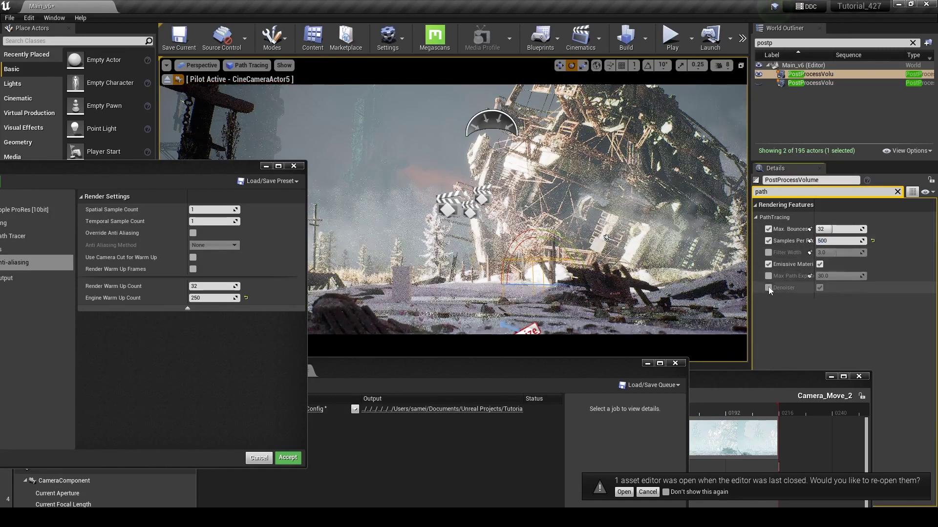
{"action": "left_click", "coordinate": [768, 287]}
{"action": "left_click", "coordinate": [820, 288]}
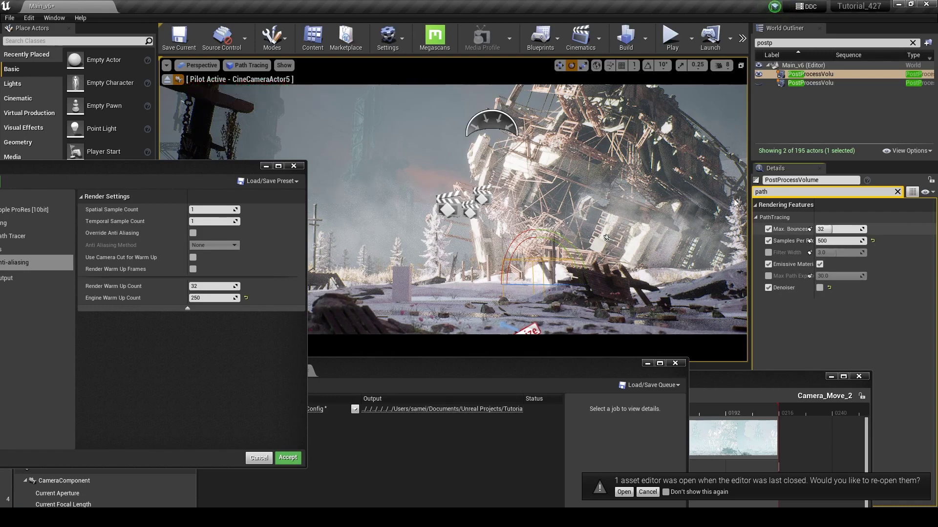
{"action": "left_click_drag", "start_coordinate": [197, 167], "coordinate": [128, 265]}
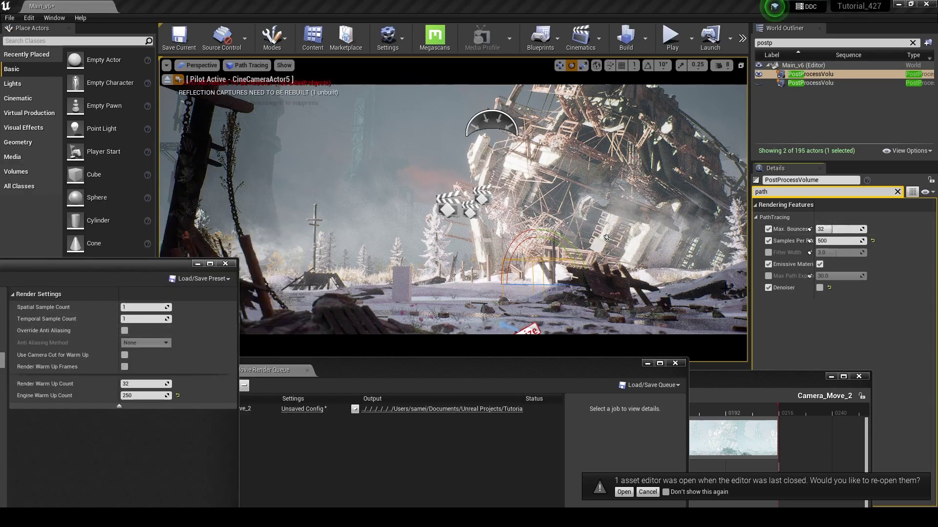
Leave the Denoiser off after toggling it, and set Max Bounces to 4
{"action": "left_click", "coordinate": [819, 288]}
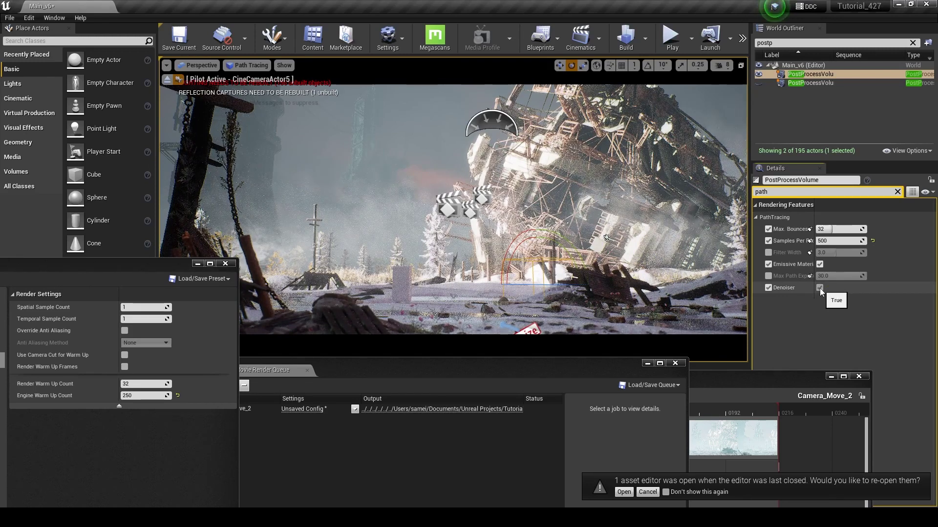
{"action": "left_click", "coordinate": [821, 288]}
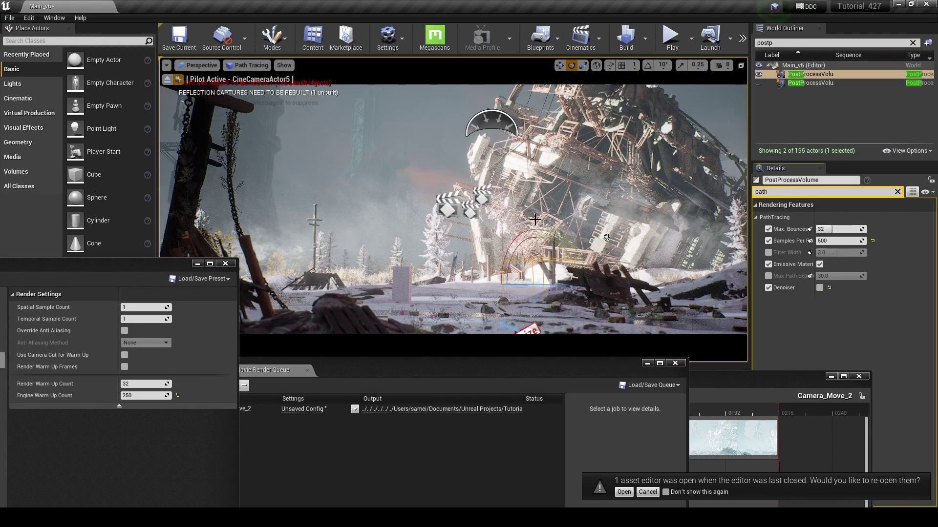
{"action": "left_click", "coordinate": [830, 229]}
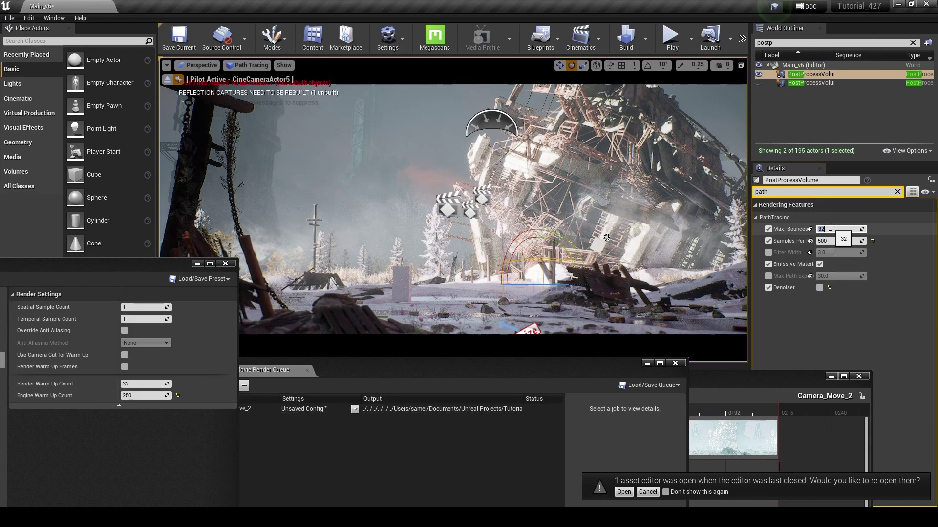
{"action": "type", "text": "4"}
{"action": "key", "text": "Return"}
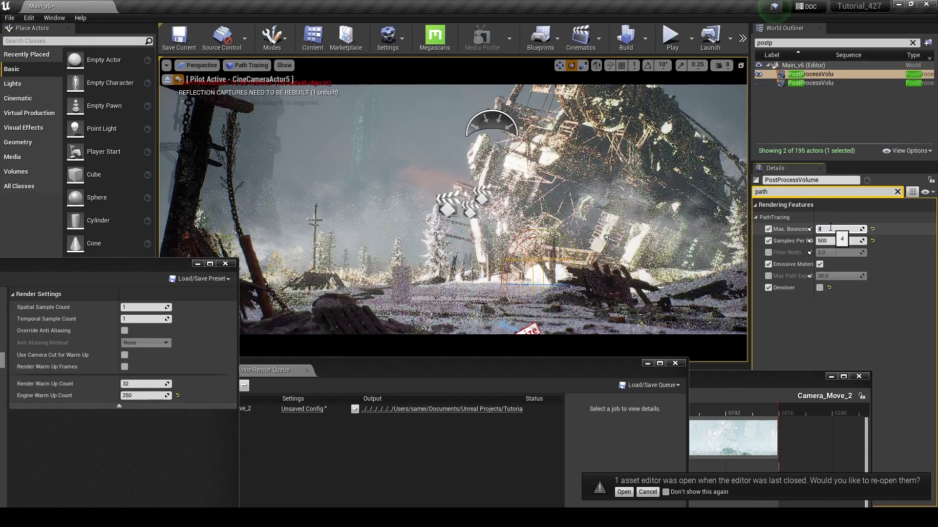
{"action": "left_click", "coordinate": [830, 227]}
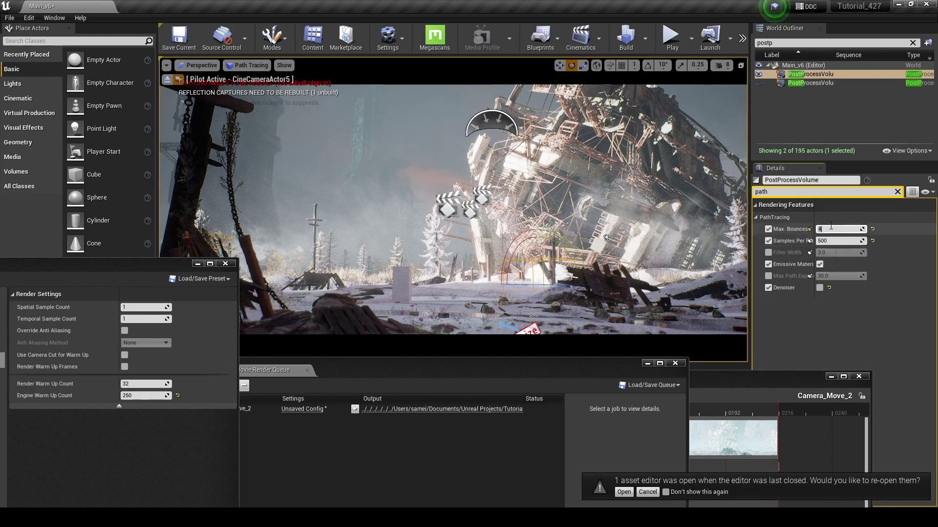
Delete PostProcessVolume2 and bring the render settings window back into view
{"action": "left_click", "coordinate": [808, 83]}
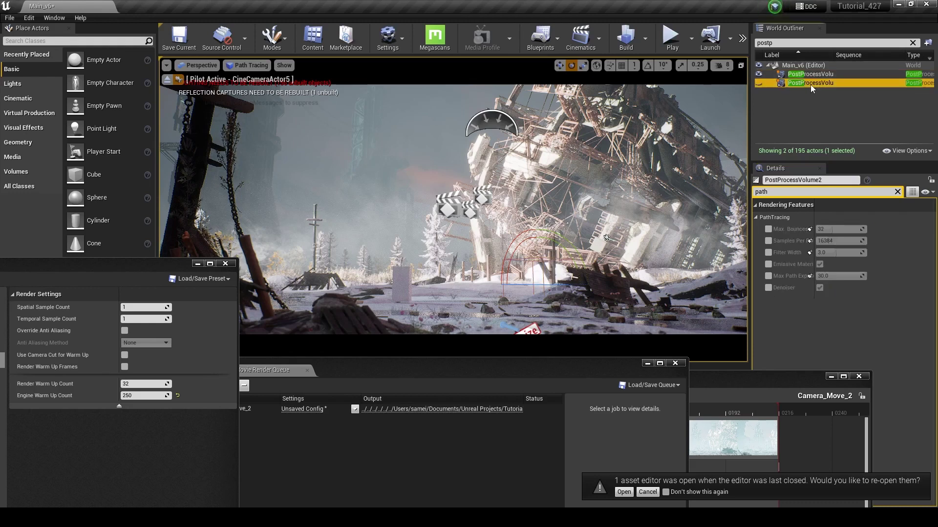
{"action": "key", "text": "Delete"}
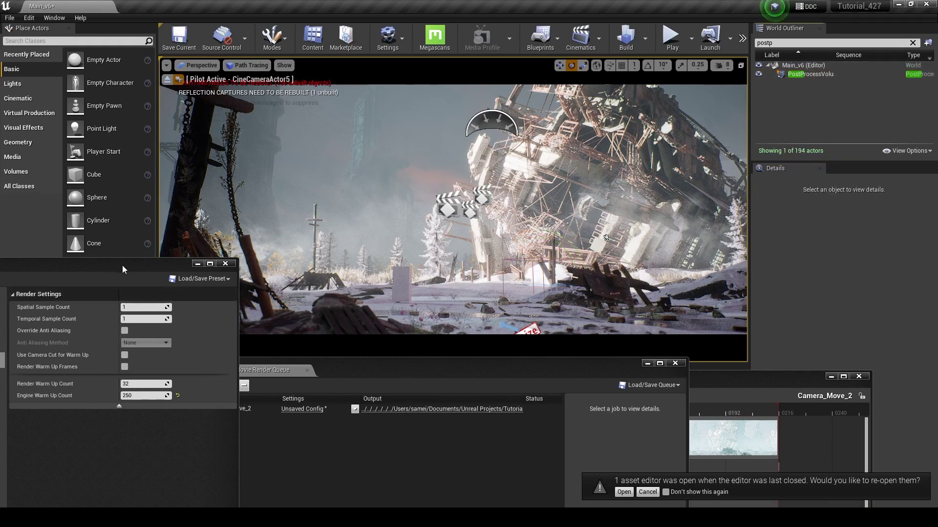
{"action": "left_click_drag", "start_coordinate": [122, 265], "coordinate": [255, 225]}
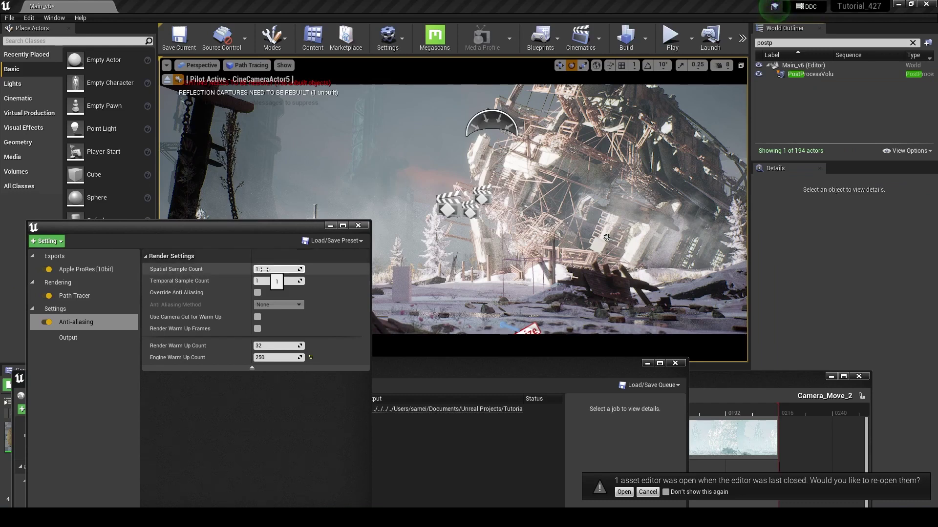
{"action": "left_click_drag", "start_coordinate": [274, 229], "coordinate": [235, 253]}
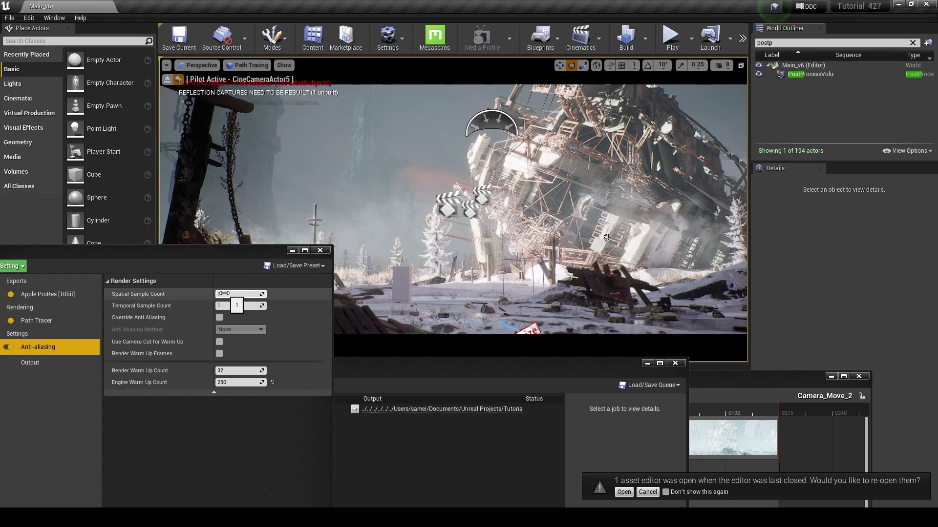
Enter 11 for Spatial and Temporal Sample Count, then tick Override Anti Aliasing
{"action": "left_click", "coordinate": [224, 294]}
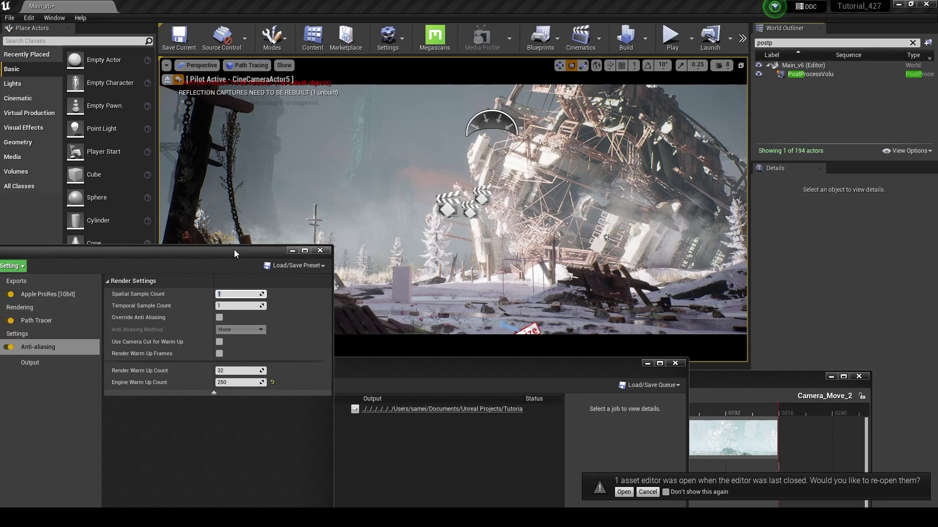
{"action": "type", "text": "1"}
{"action": "key", "text": "Tab"}
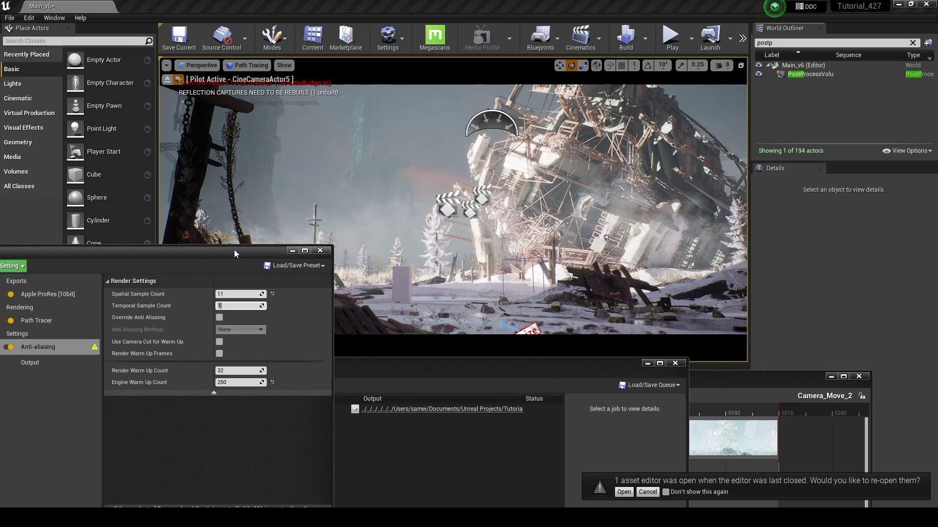
{"action": "type", "text": "11"}
{"action": "left_click_drag", "start_coordinate": [226, 252], "coordinate": [309, 151]}
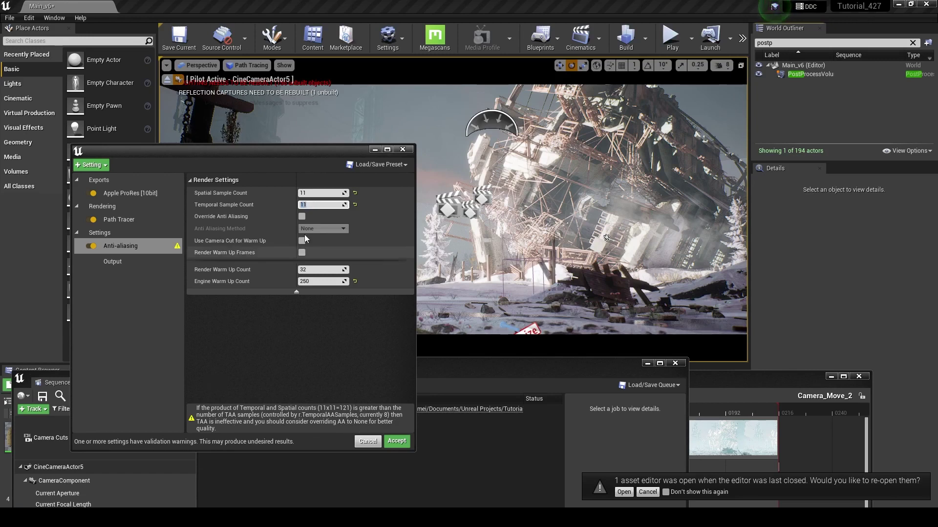
{"action": "left_click", "coordinate": [302, 215]}
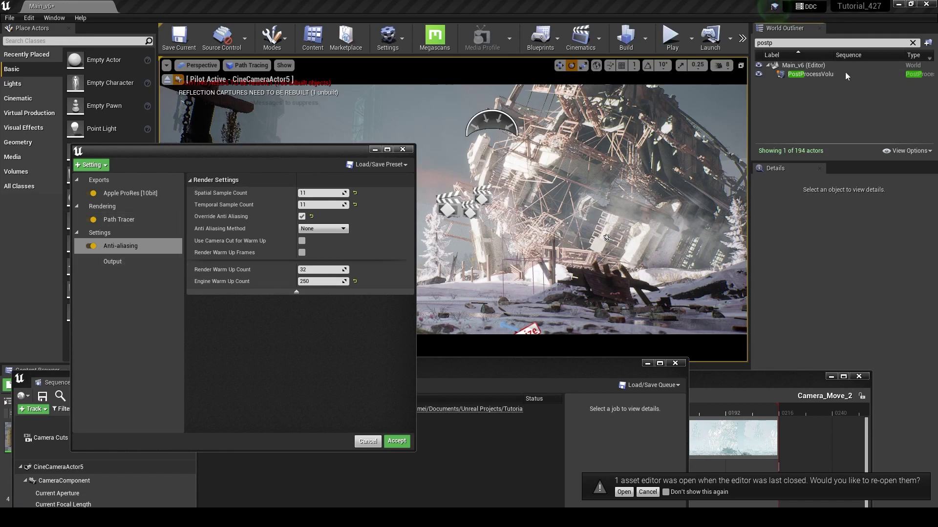
Review the post-process volume and Output settings, accept the job settings, and move the queue up
{"action": "left_click", "coordinate": [831, 74]}
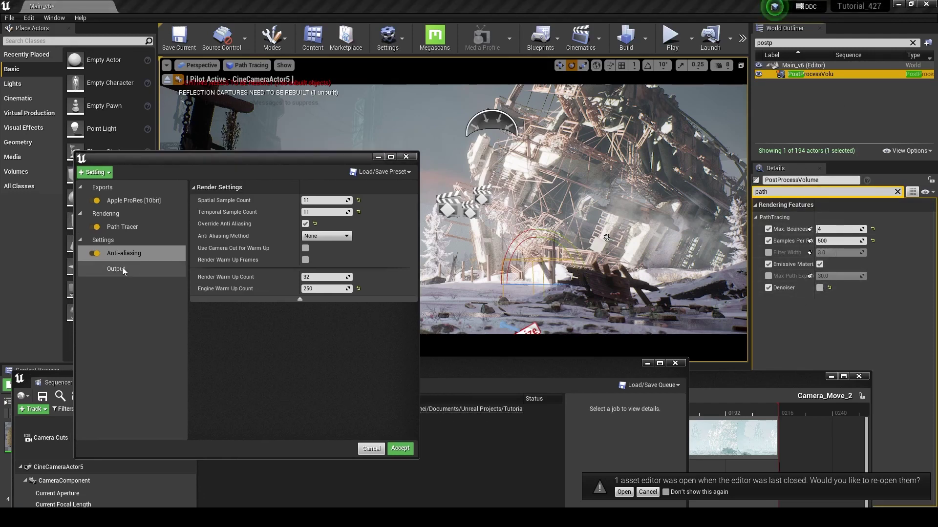
{"action": "left_click", "coordinate": [125, 268]}
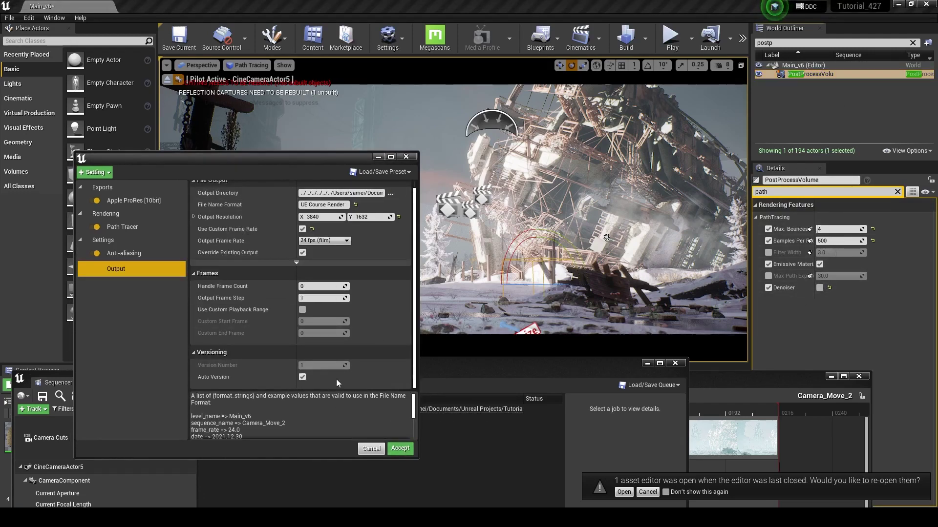
{"action": "left_click", "coordinate": [401, 452]}
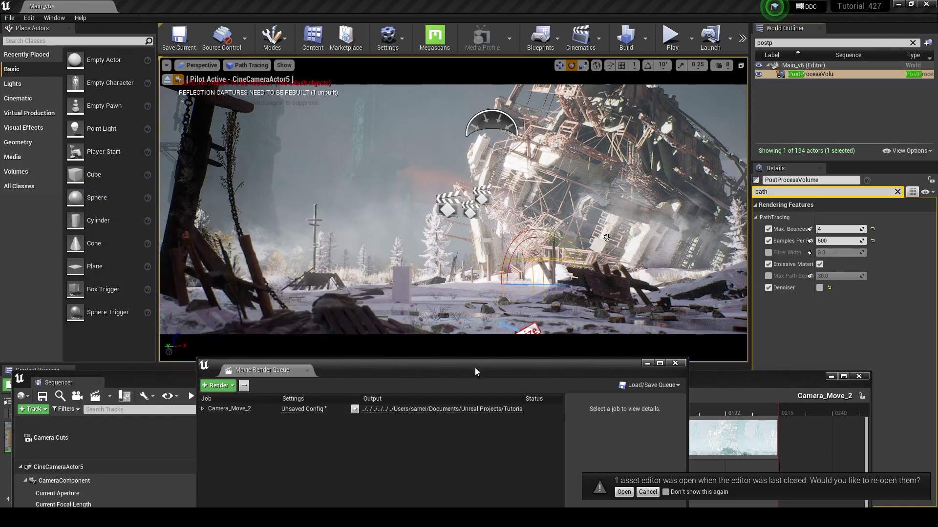
{"action": "left_click_drag", "start_coordinate": [474, 367], "coordinate": [478, 138]}
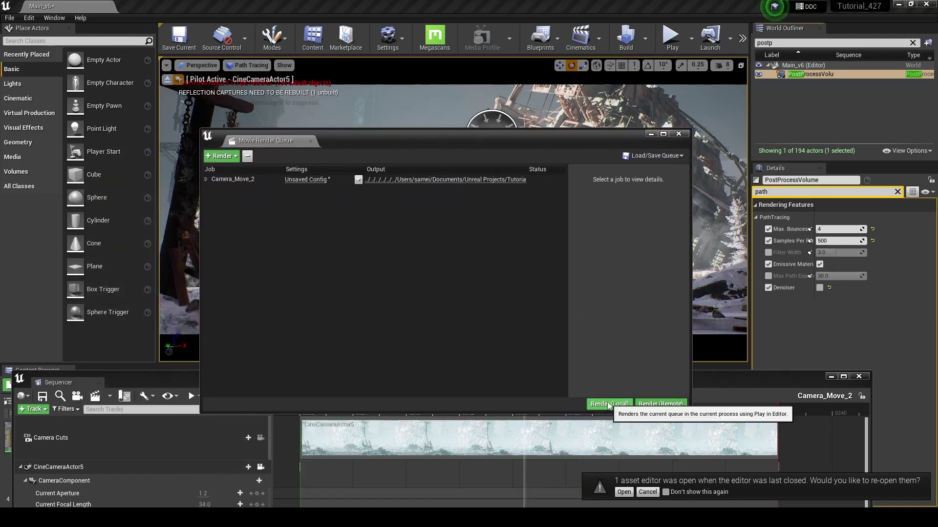